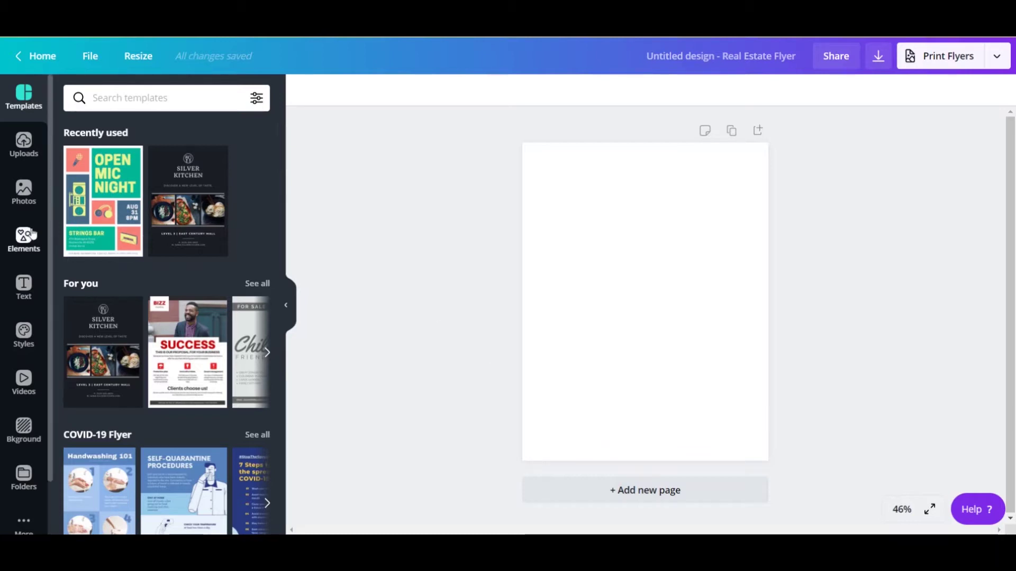
Add a grey square from Recently used and stretch it into a thin full-width bar at the page bottom
left_click(31, 241)
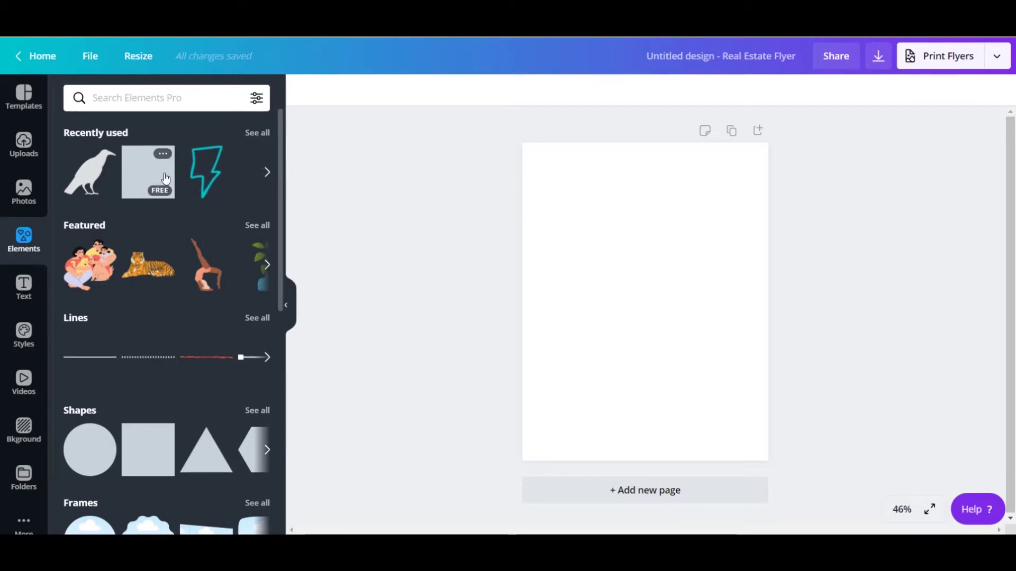
left_click(149, 175)
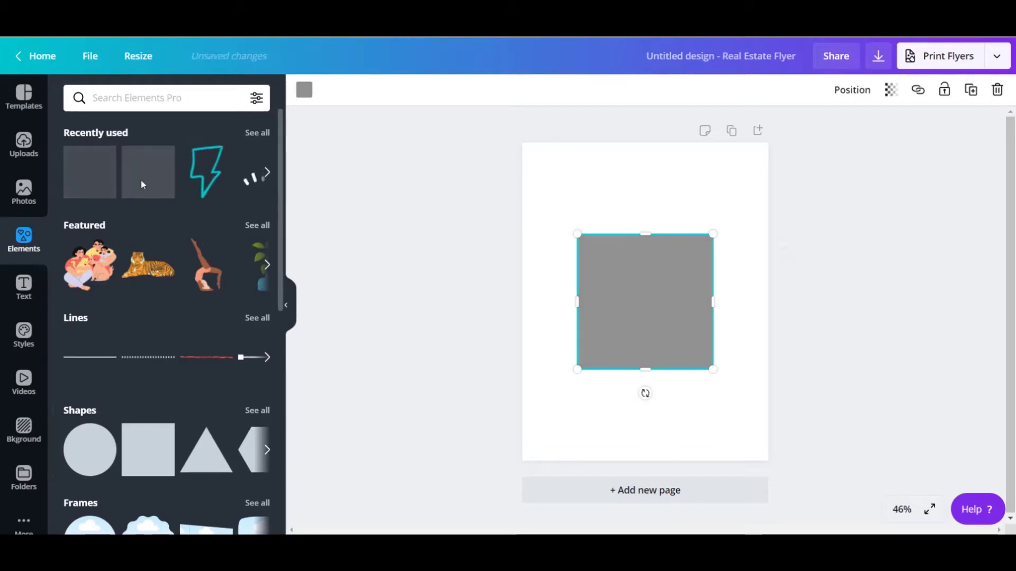
left_click_drag(579, 303, 523, 294)
left_click_drag(711, 302, 769, 309)
left_click_drag(645, 233, 646, 437)
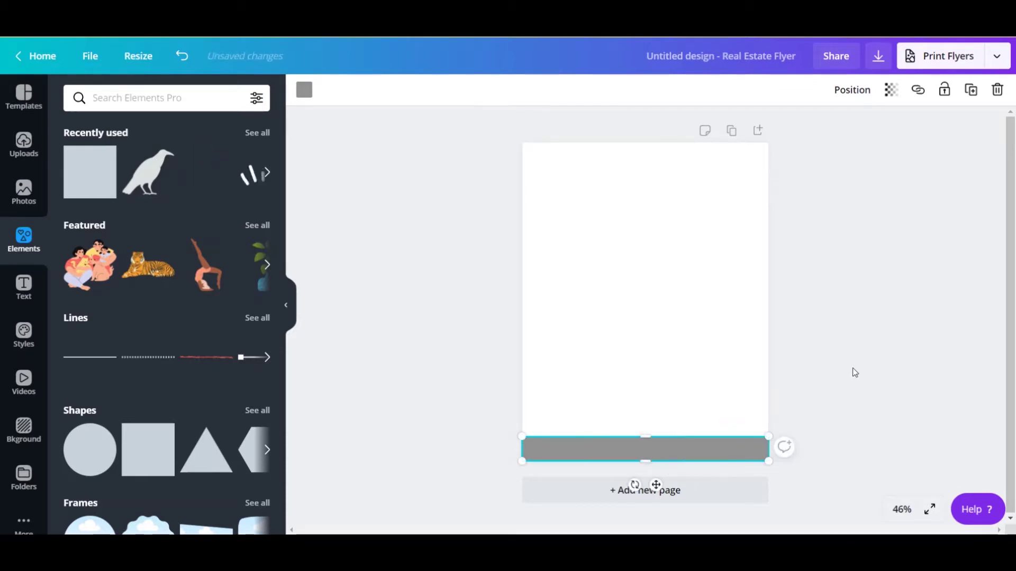
left_click(852, 368)
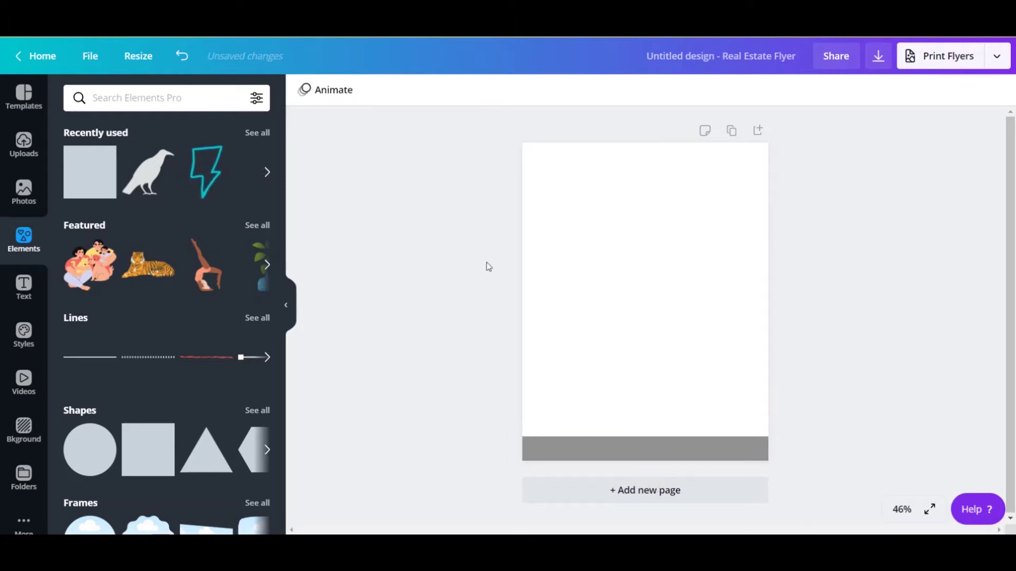
left_click(648, 452)
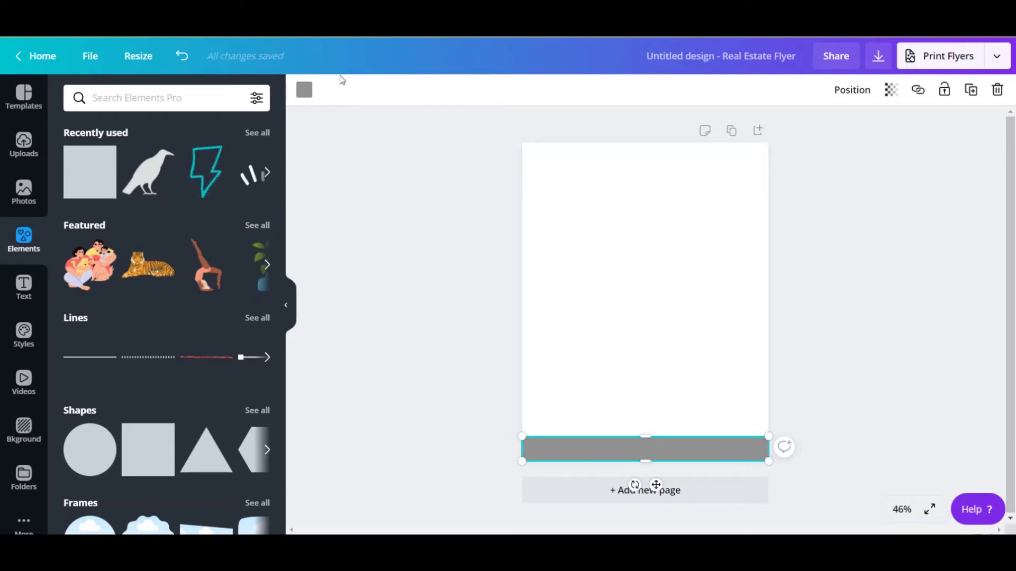
Fill the footer bar with dark charcoal grey after trying black and orange
left_click(305, 98)
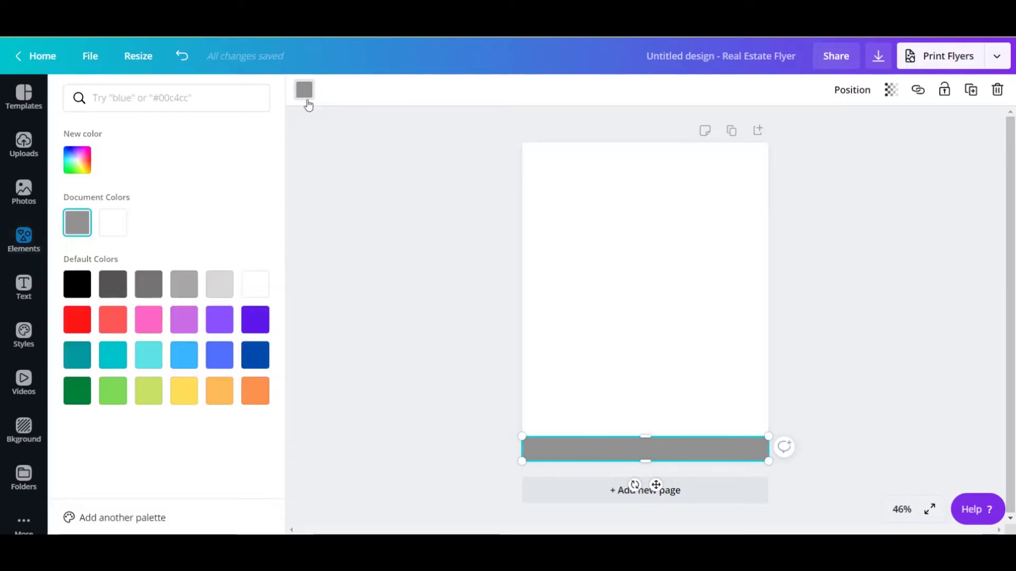
left_click(88, 287)
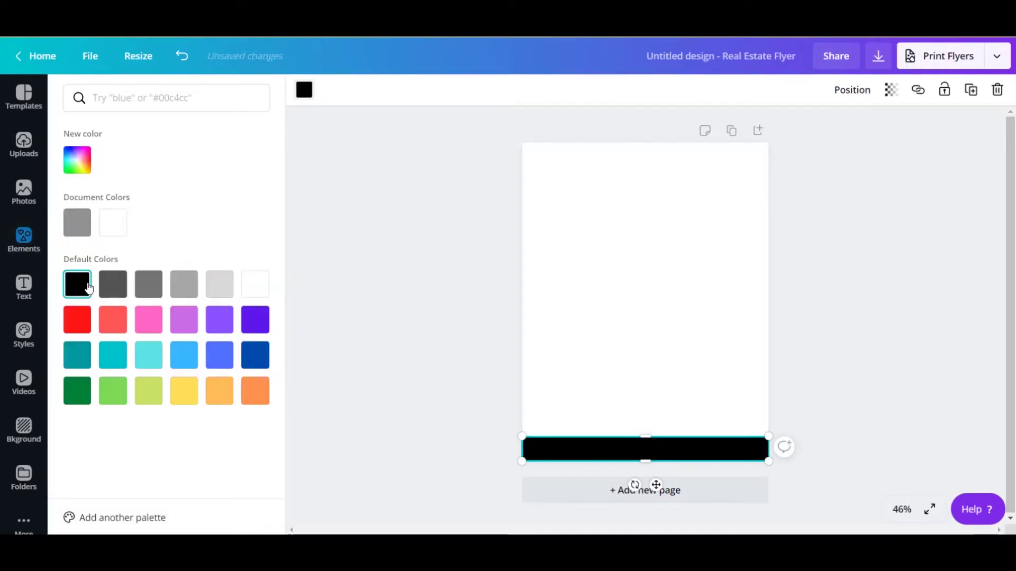
left_click(104, 290)
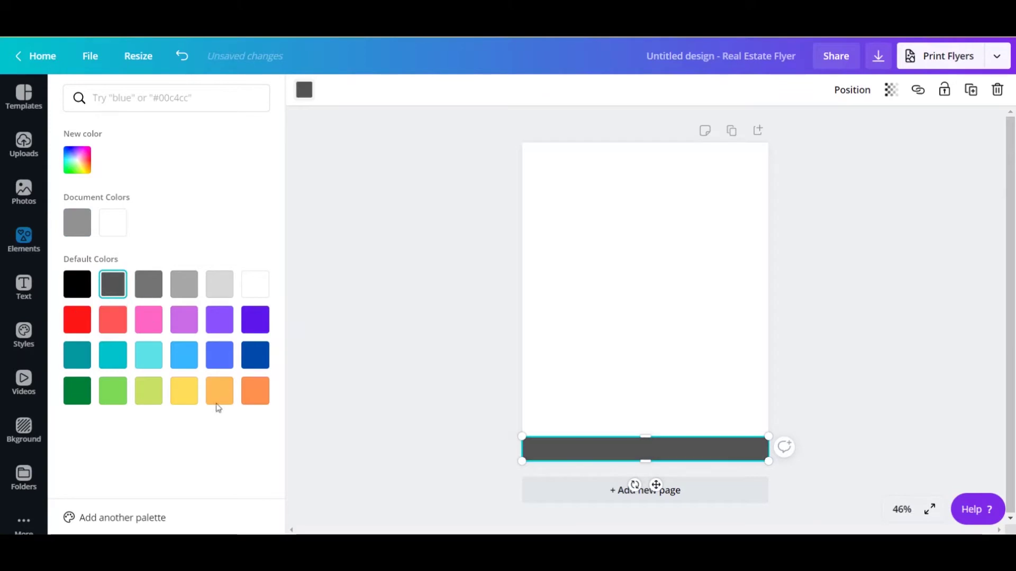
left_click(254, 391)
left_click(112, 285)
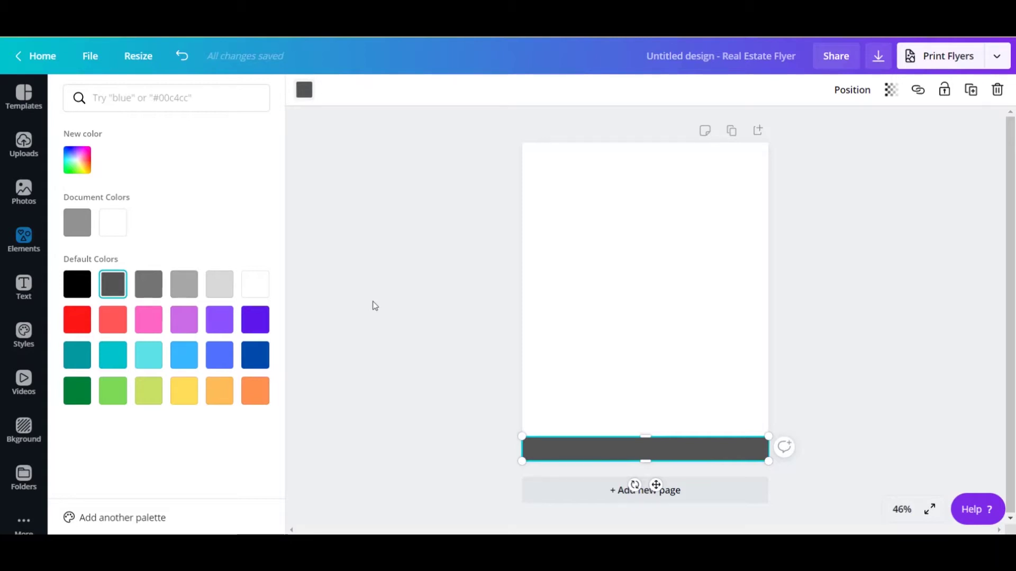
key("Escape")
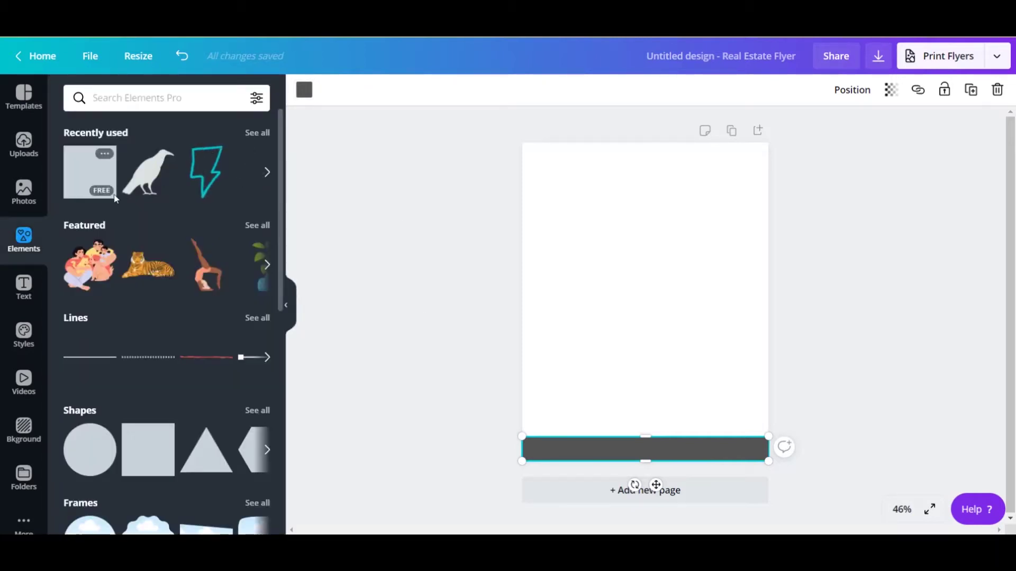
Add a heading reading 'Shop the Pumpkin Spice & Poe Collection at metalsandpieces.com' with a capital S
left_click(24, 285)
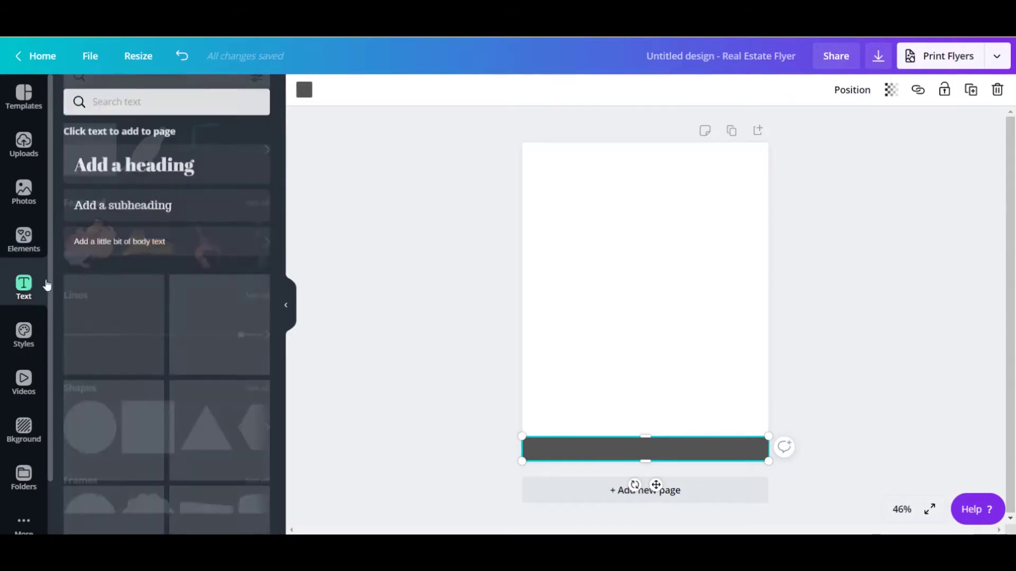
left_click(181, 175)
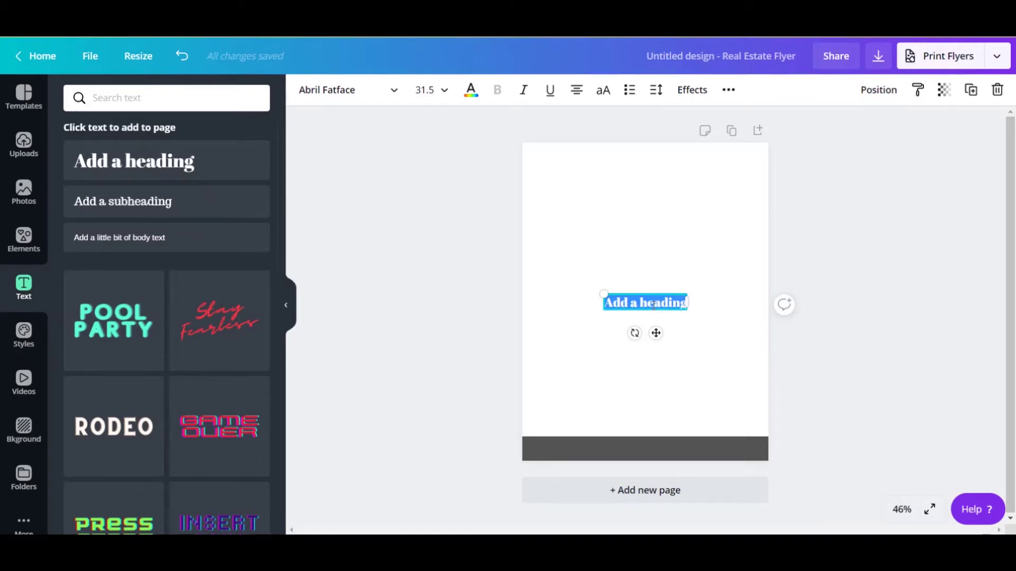
type("shop the")
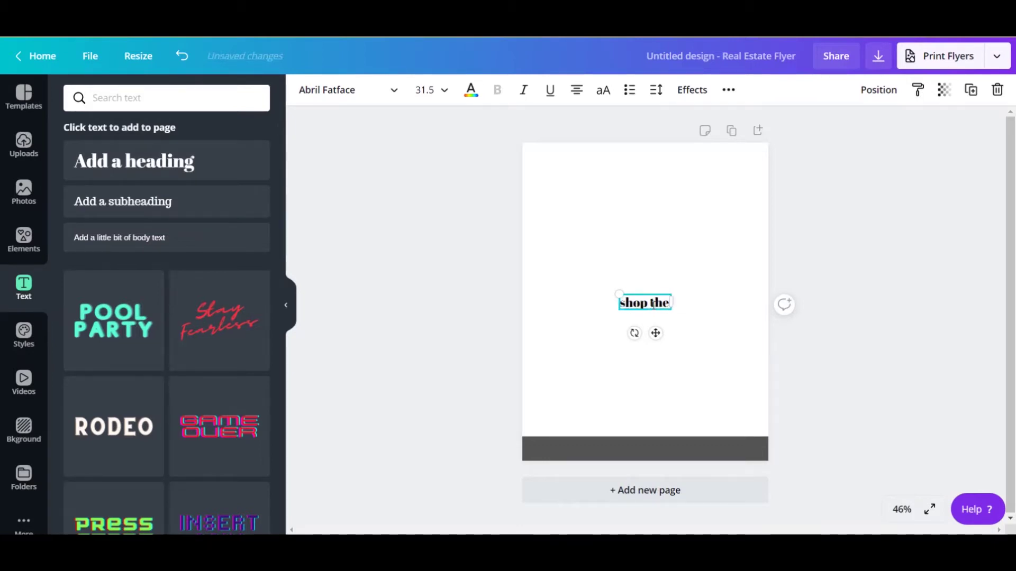
type(" Pumpkin Spi")
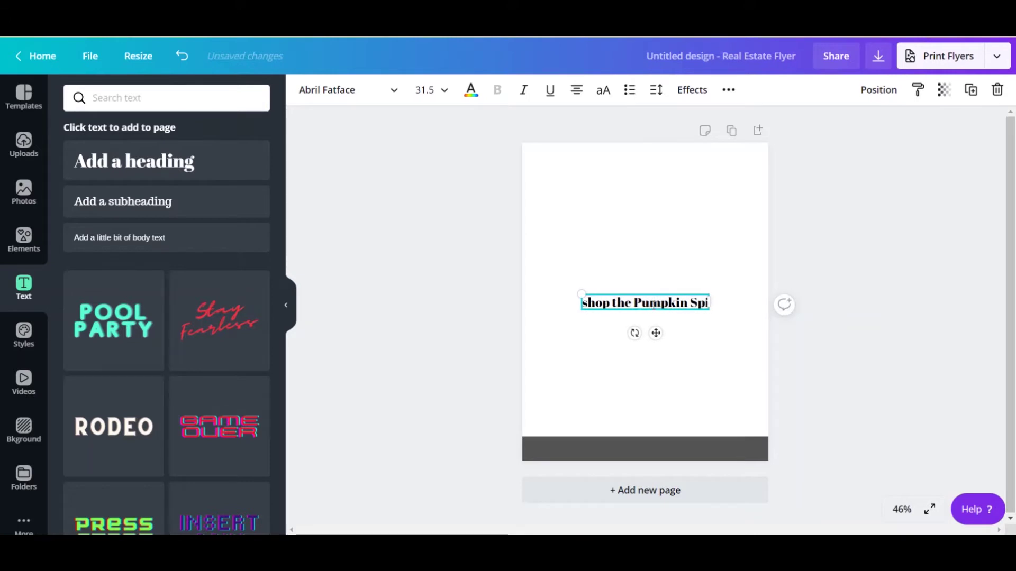
type("ce & Poe")
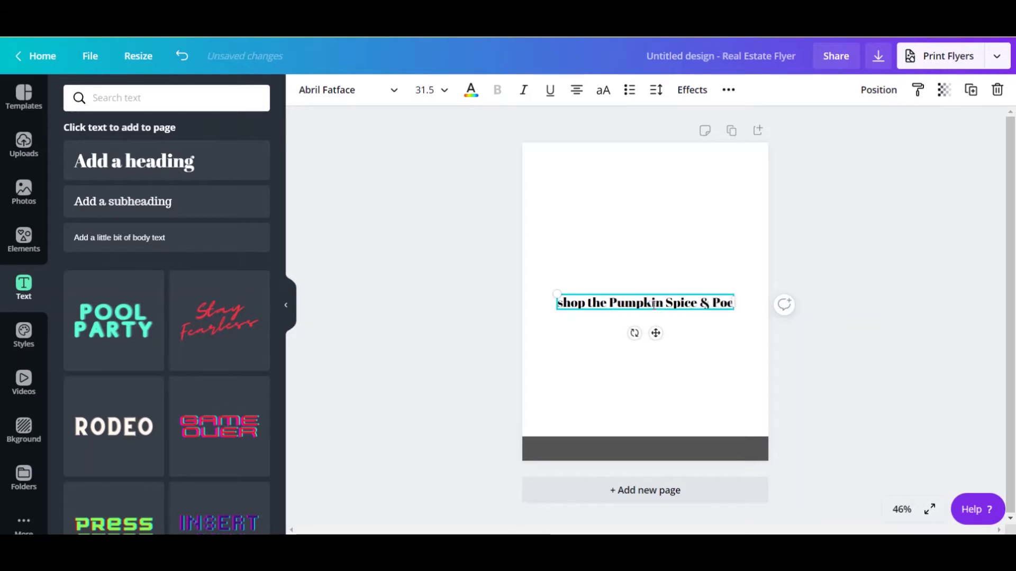
type(" Collection at")
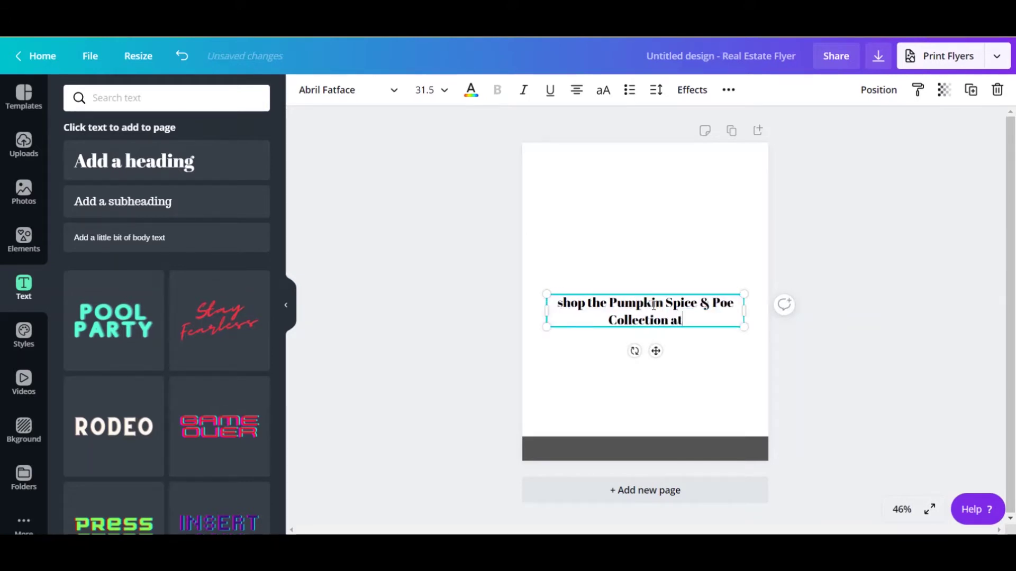
type(" metalsandp")
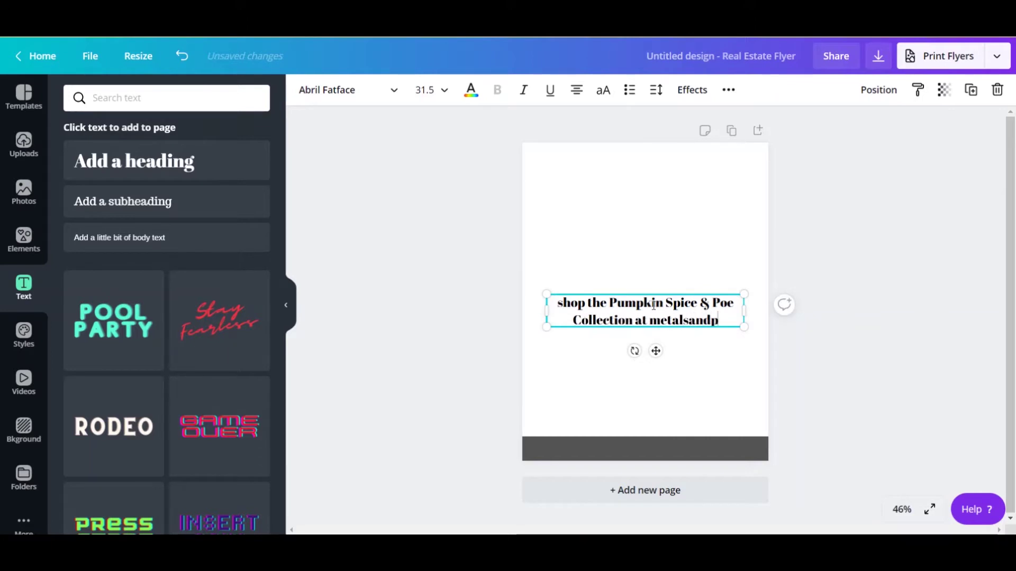
type("ieces.com")
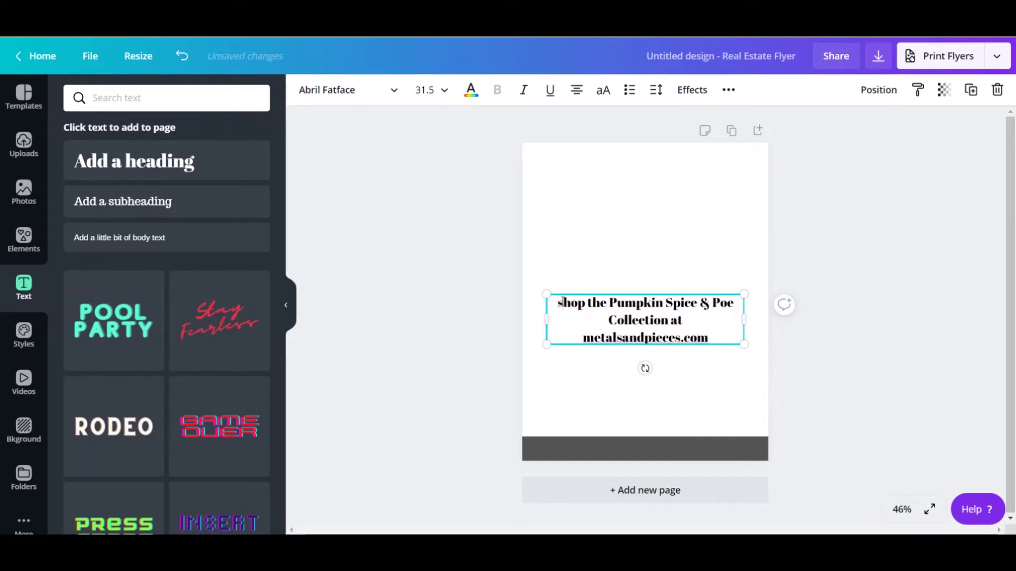
key("BackSpace")
type("S")
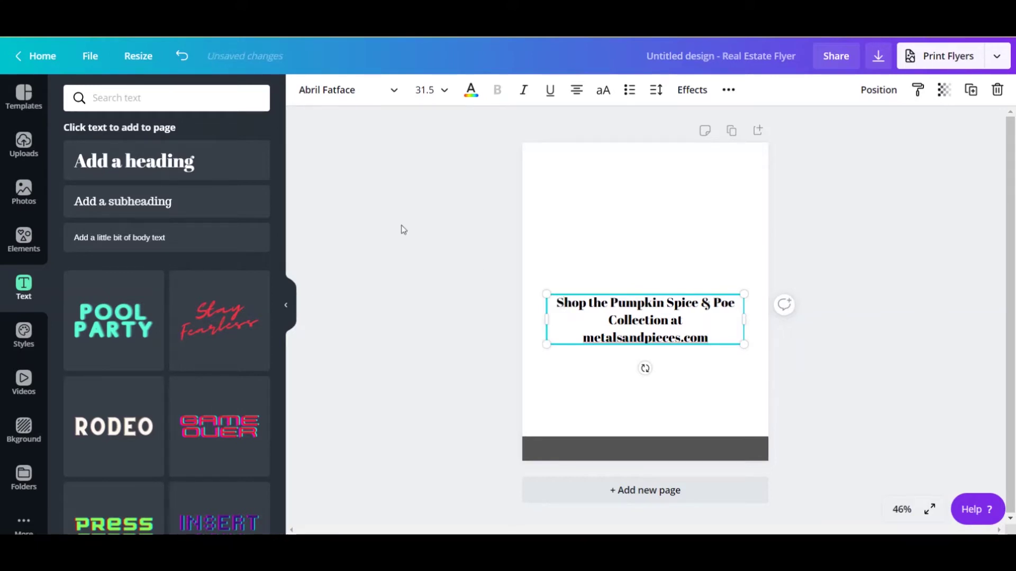
left_click(422, 222)
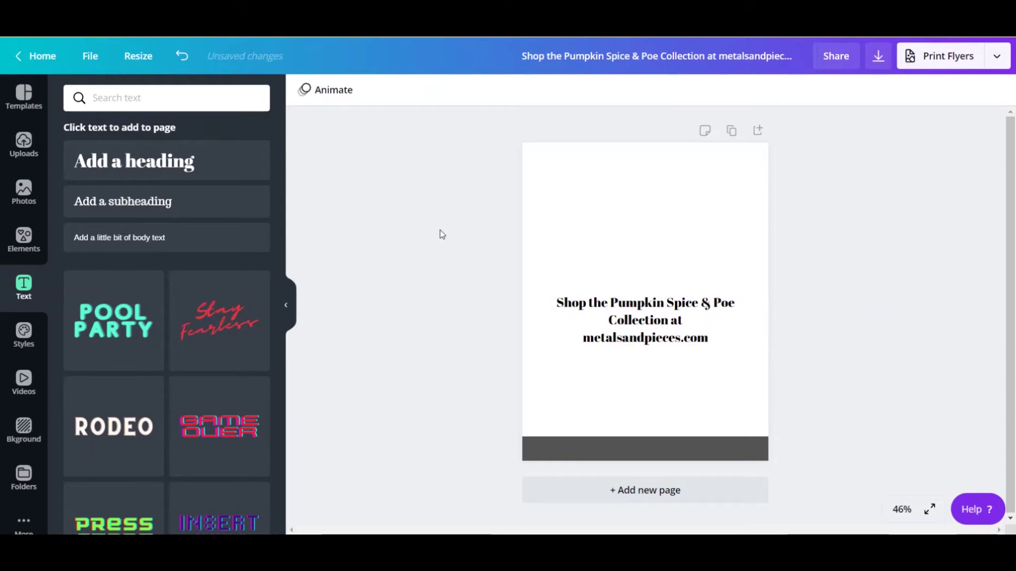
Change the heading font from Abril Fatface to Open Sans Condensed
left_click(607, 309)
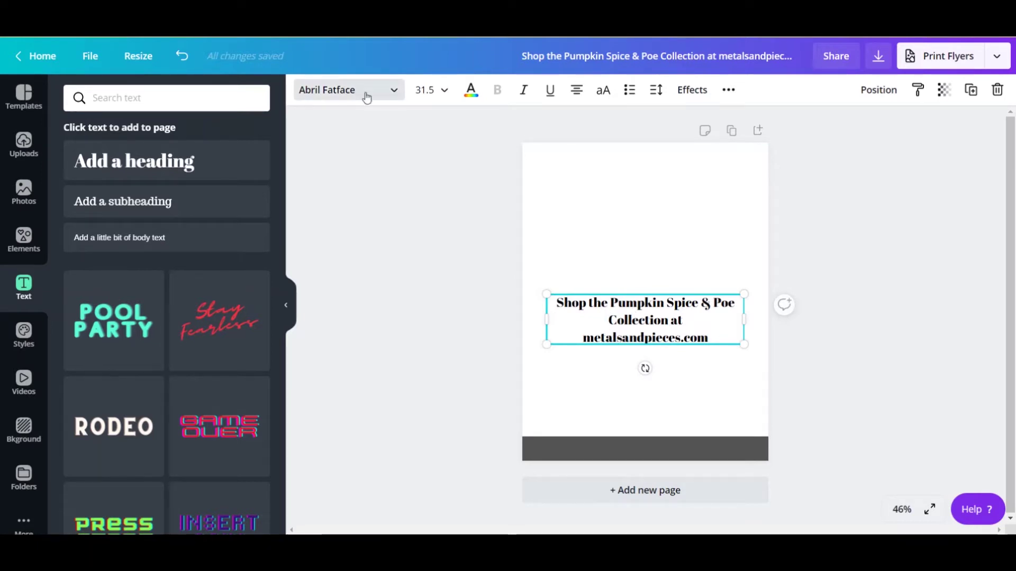
left_click(394, 94)
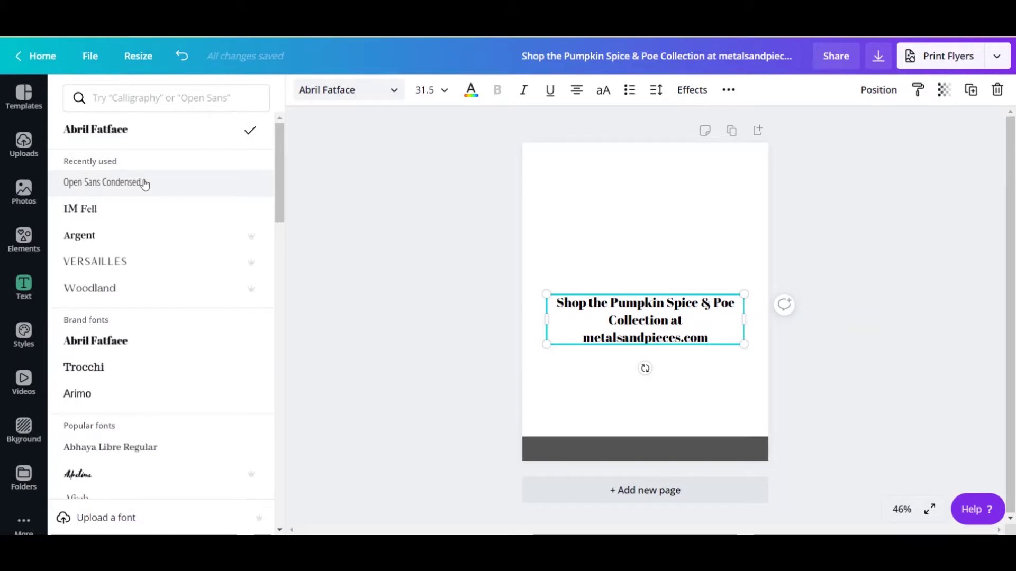
left_click(144, 184)
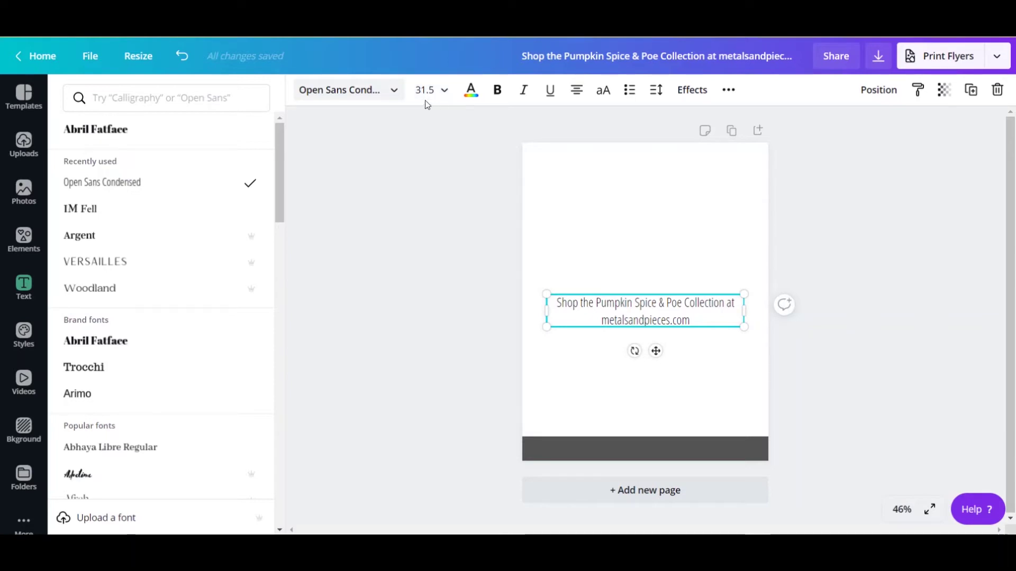
Set the heading size to 72 and move it higher up the page
left_click(447, 91)
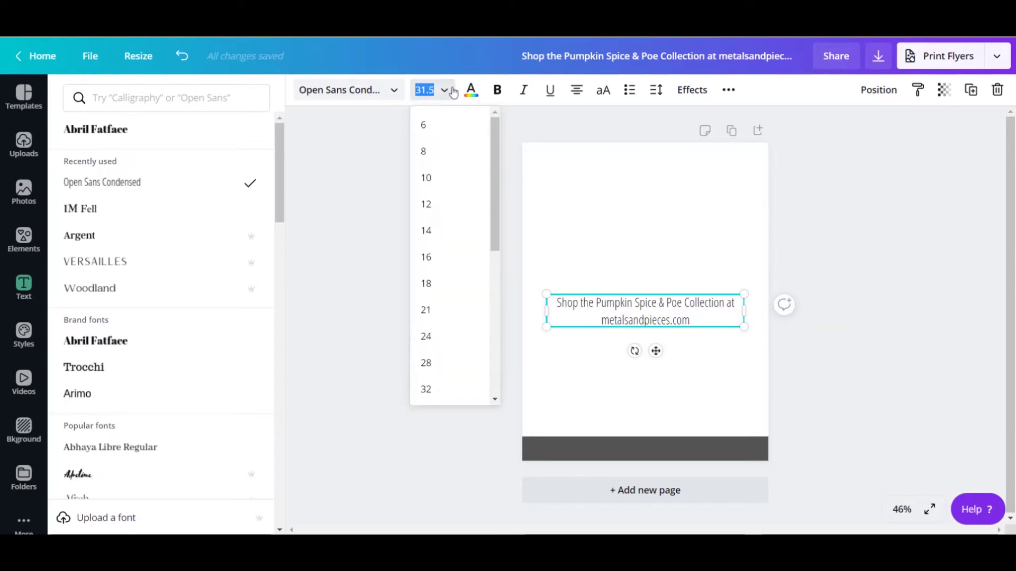
scroll(449, 324, "down", 5)
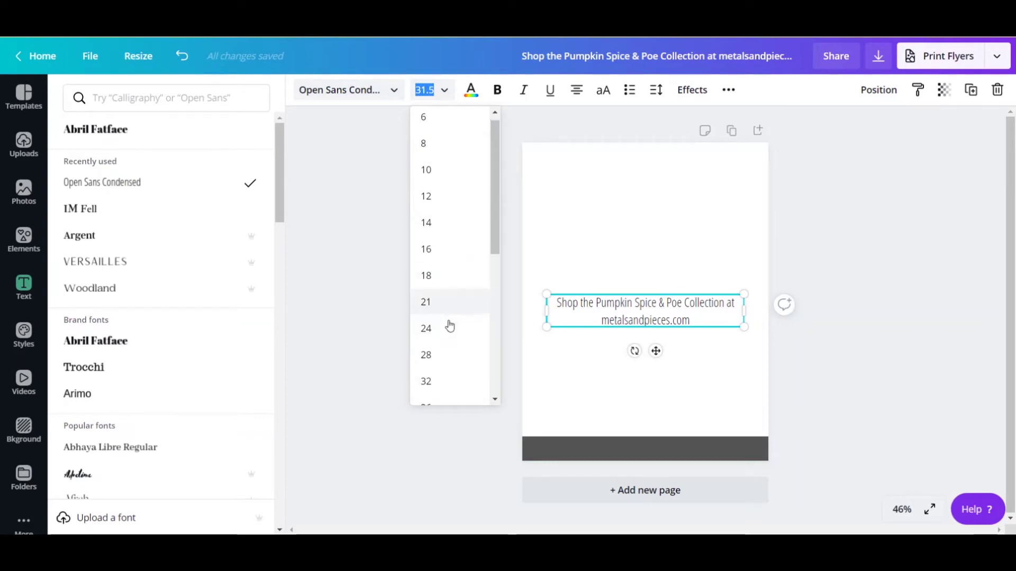
left_click(437, 229)
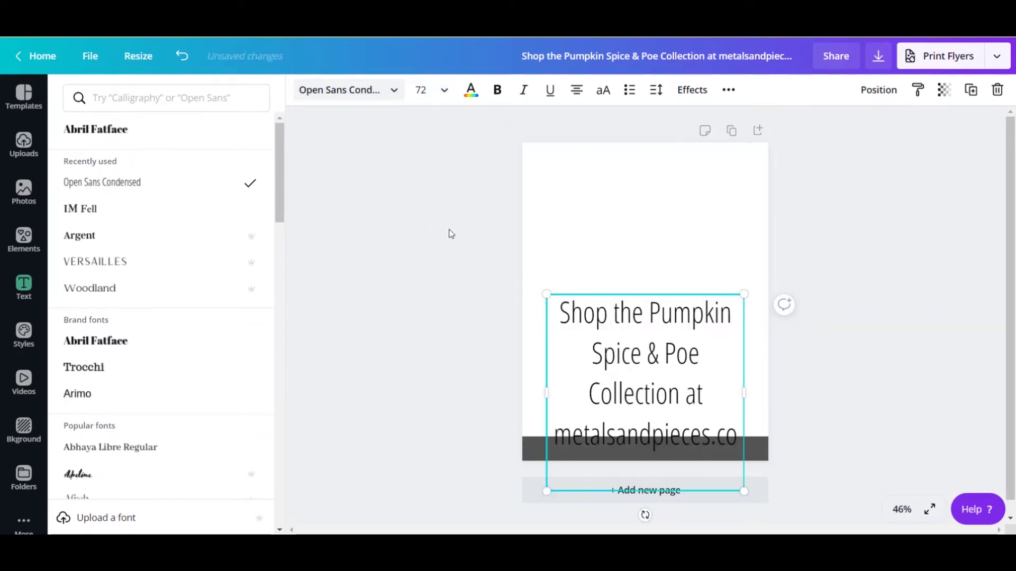
left_click_drag(624, 331, 625, 223)
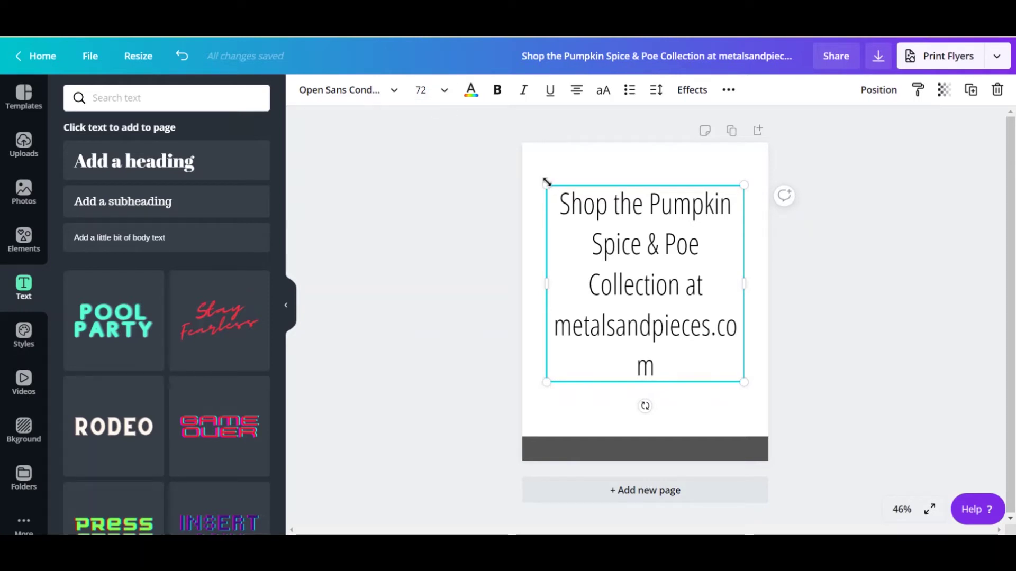
Shrink the shop text to 24.6 and widen its box so it fits on one line
left_click_drag(547, 182, 685, 324)
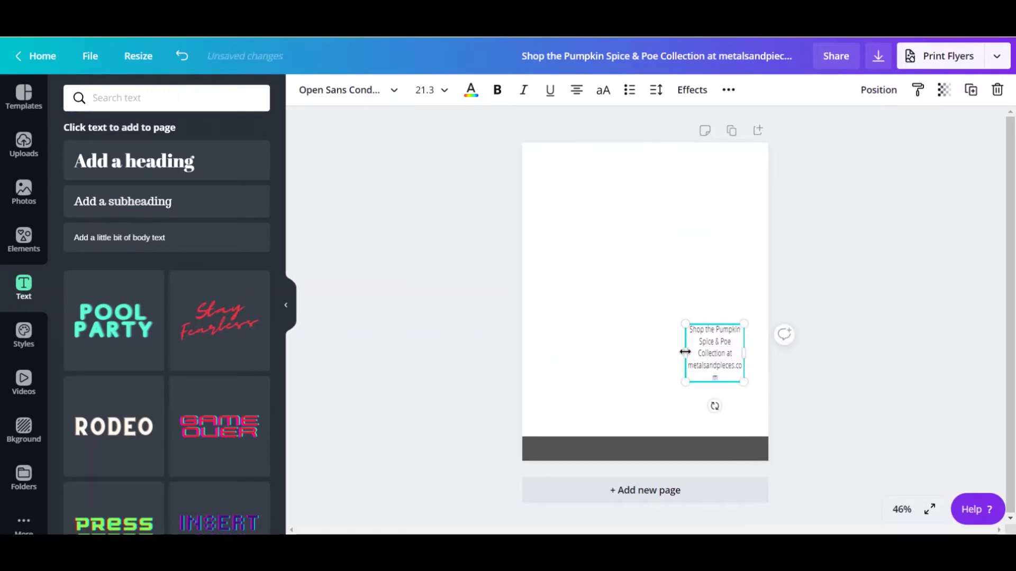
left_click_drag(686, 352, 519, 289)
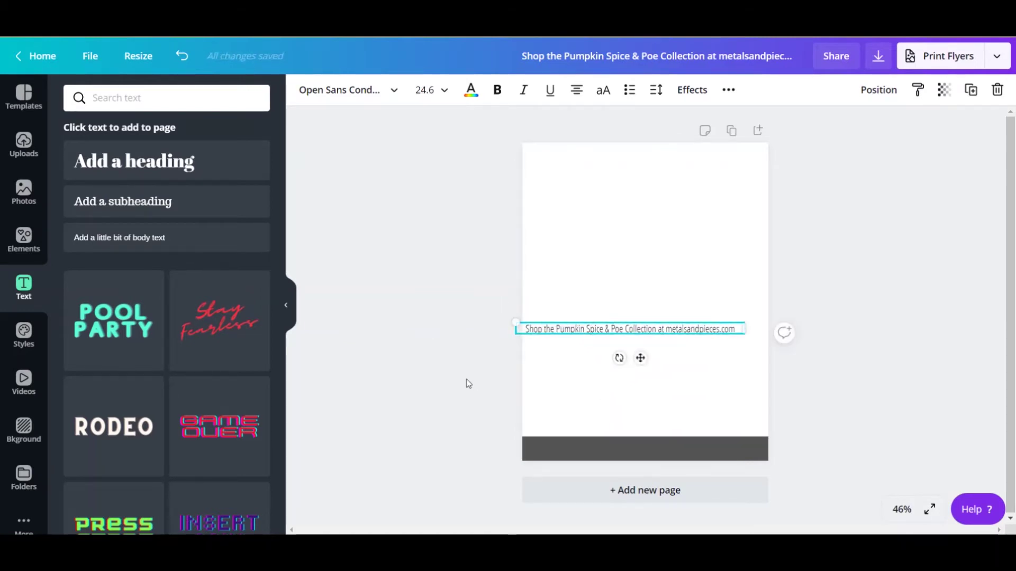
left_click(582, 340)
Move the shop line onto the dark footer bar and set its text colour to white
left_click(580, 332)
left_click_drag(580, 332, 596, 447)
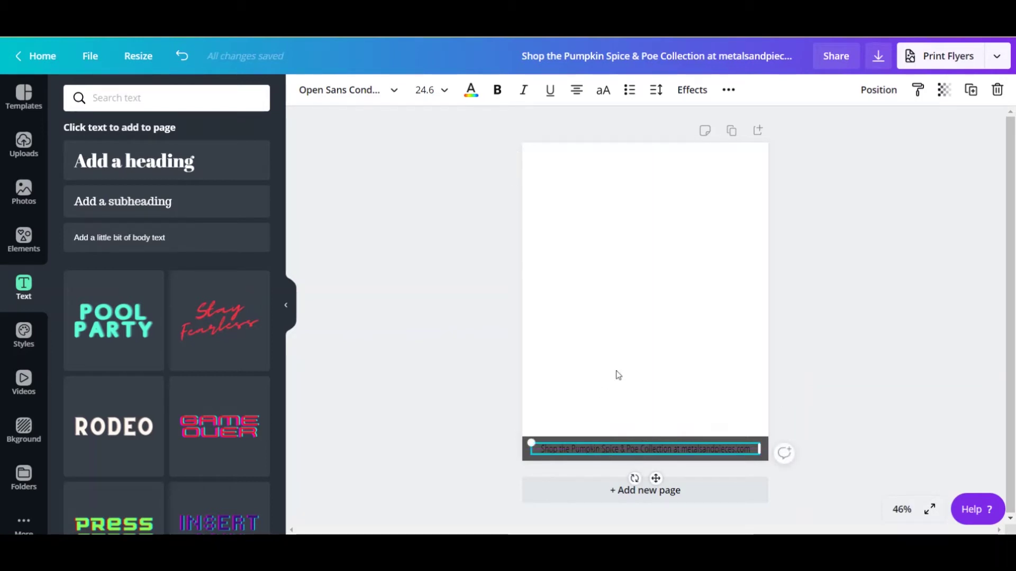
left_click(481, 95)
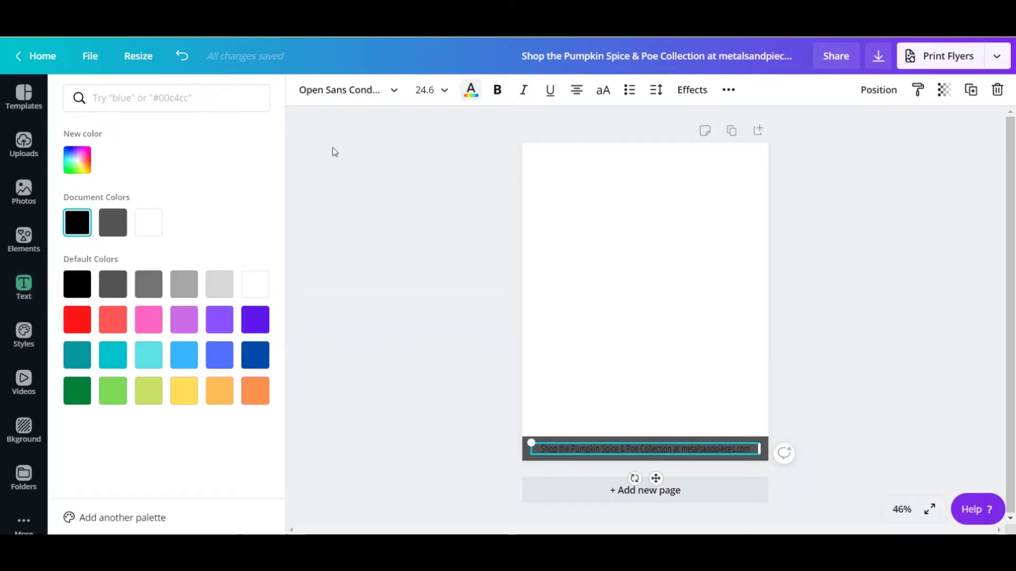
left_click(151, 225)
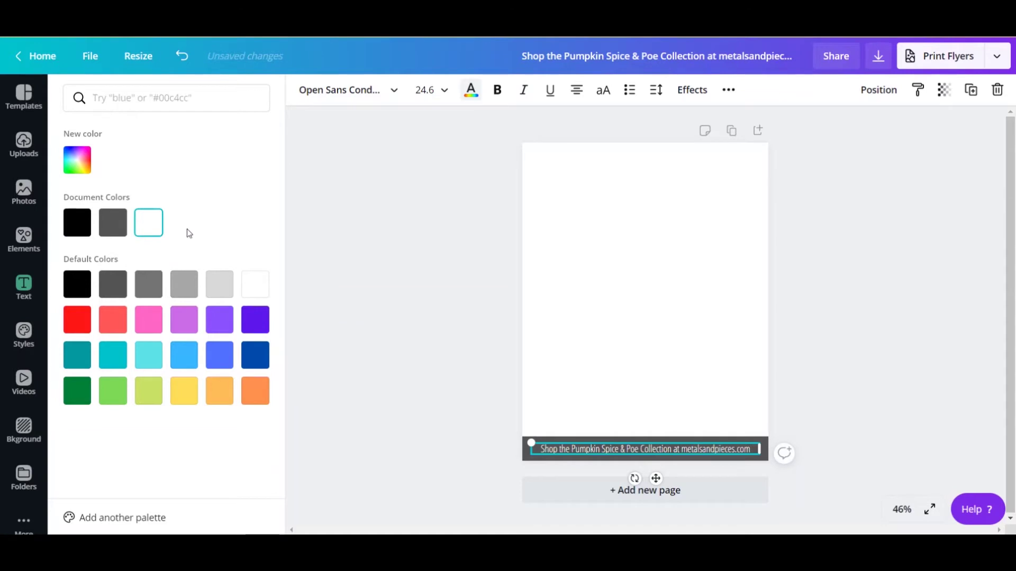
left_click(464, 331)
left_click(813, 291)
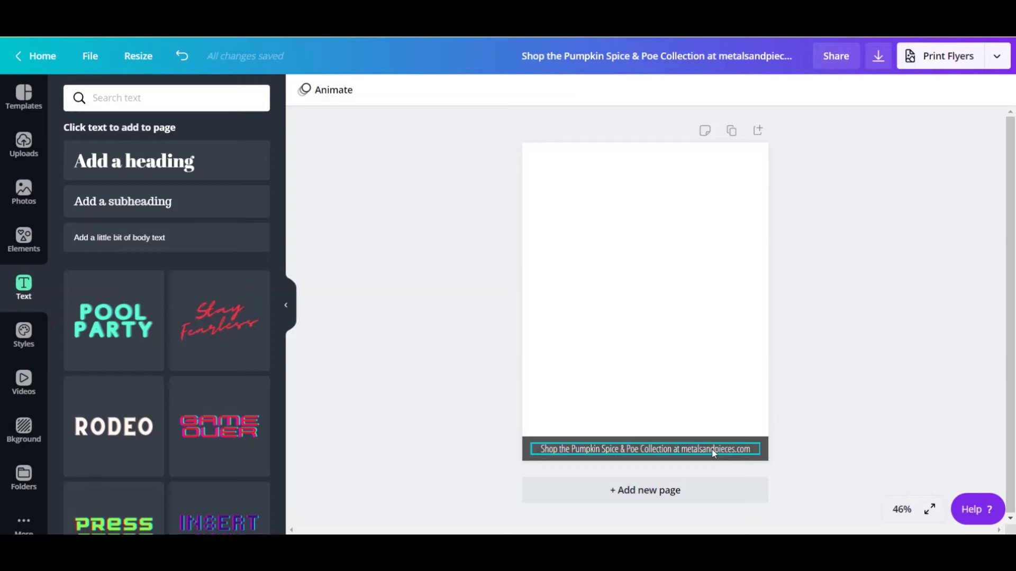
left_click(690, 454)
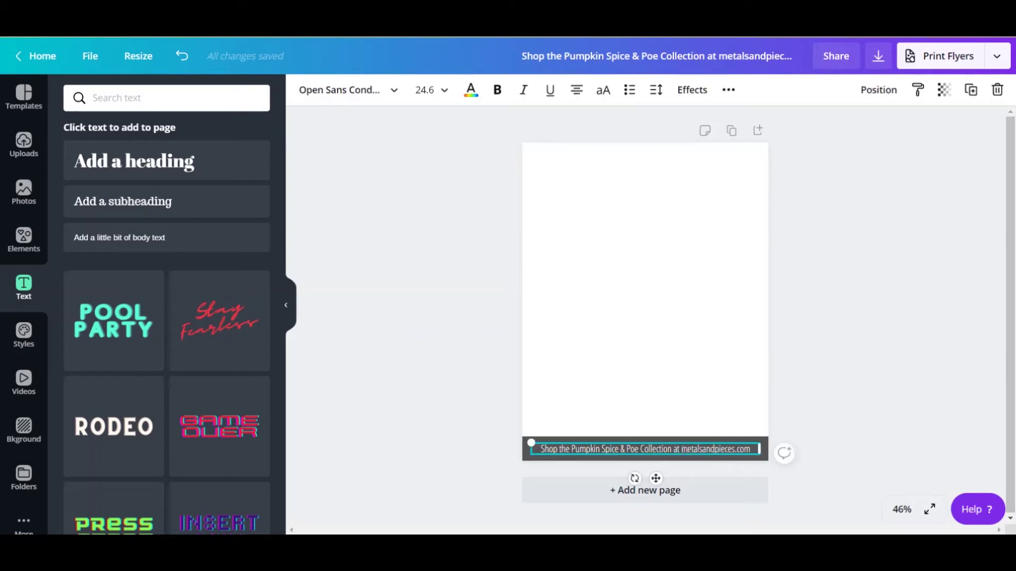
left_click_drag(690, 449, 751, 450)
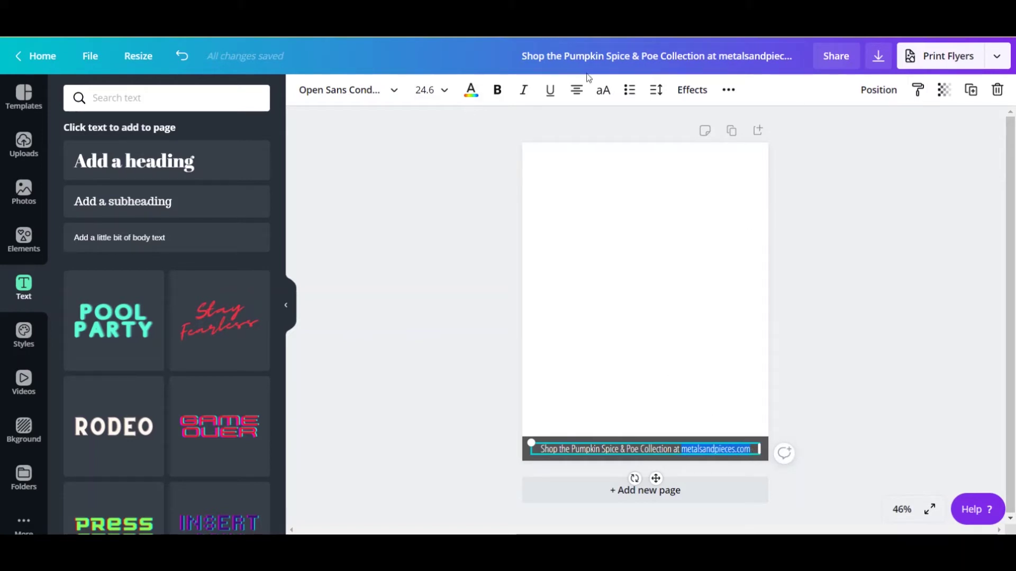
left_click(730, 92)
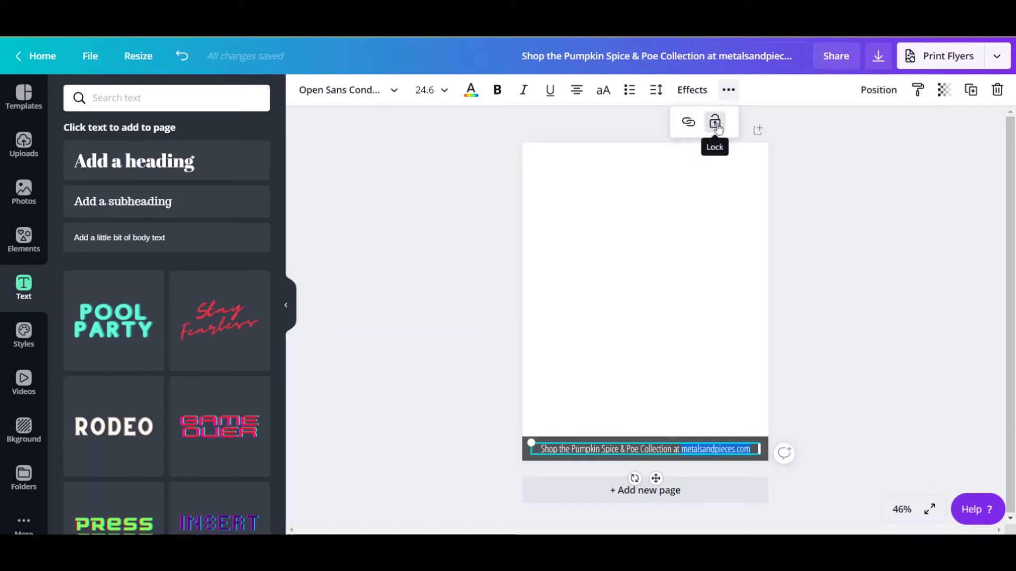
left_click(690, 122)
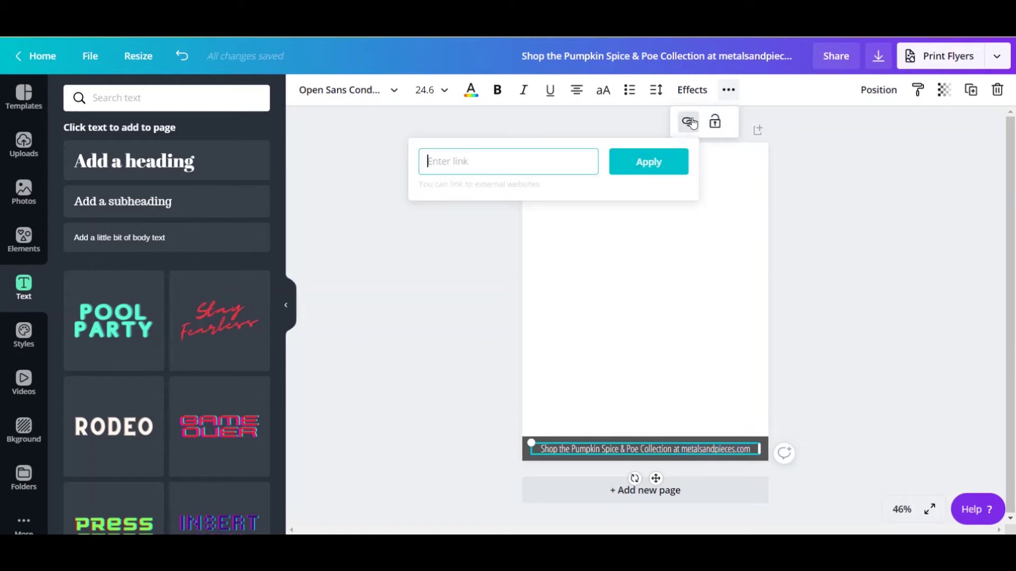
type("https")
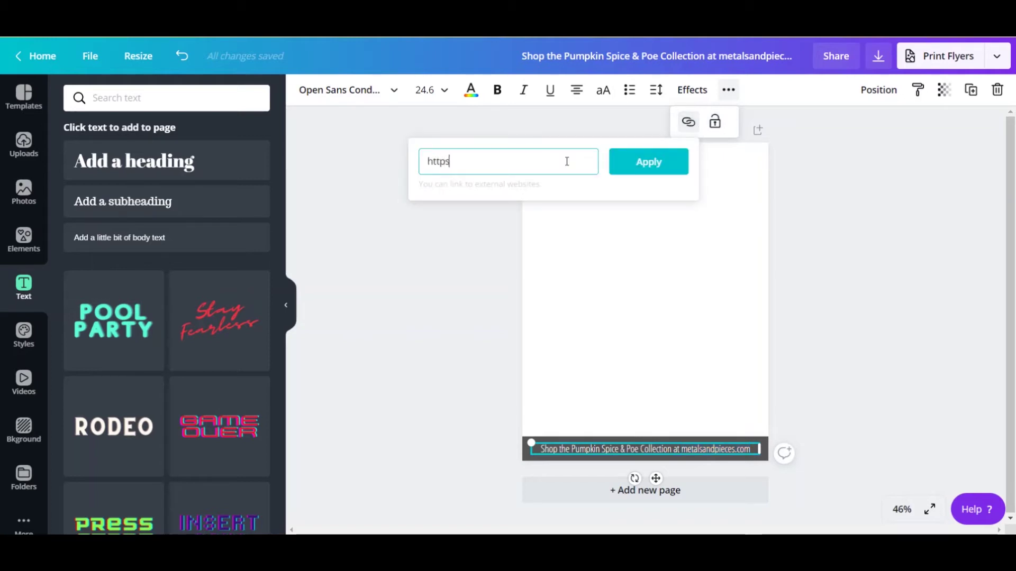
type("://meta")
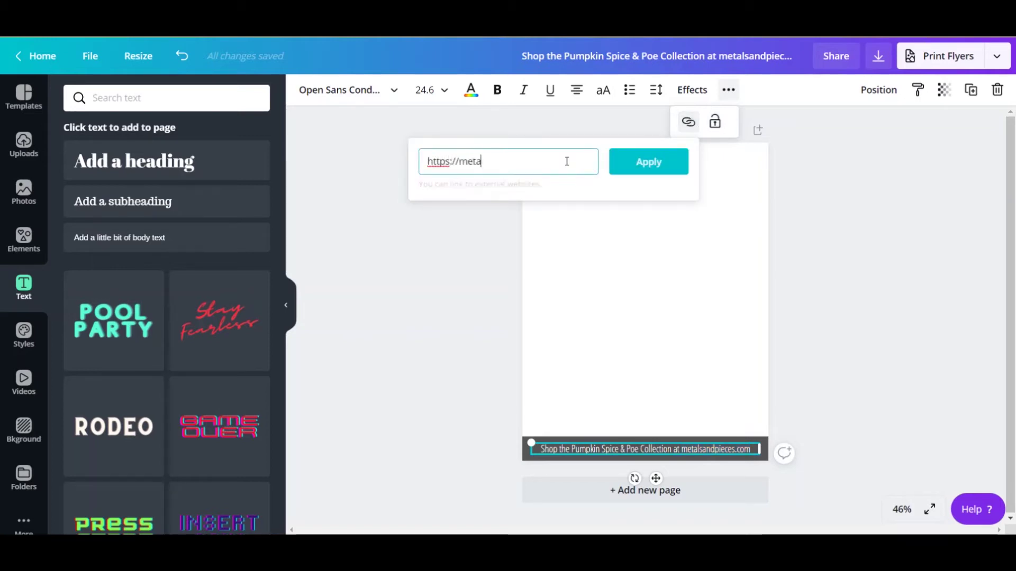
type("lsandpieces.com")
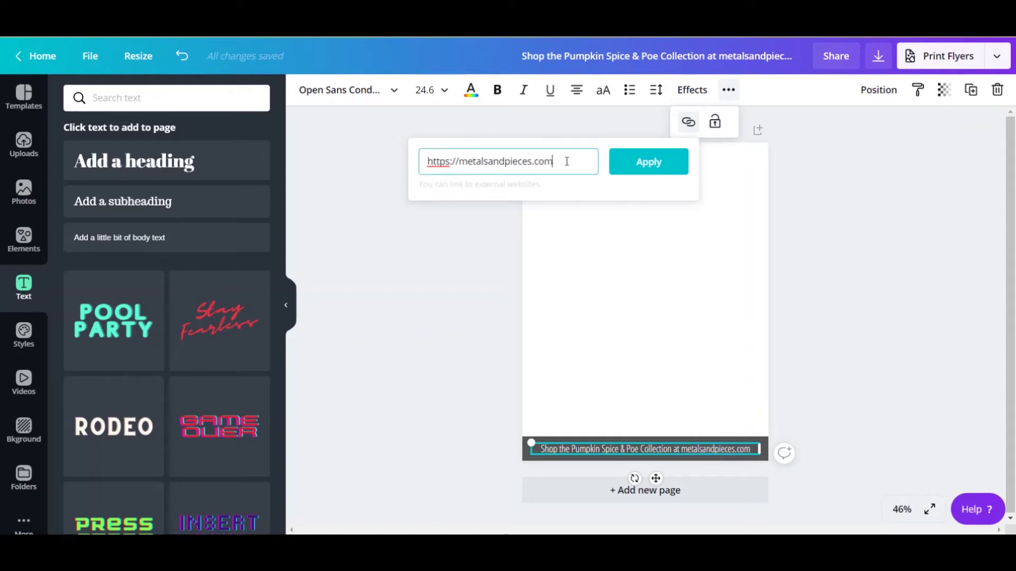
left_click(651, 163)
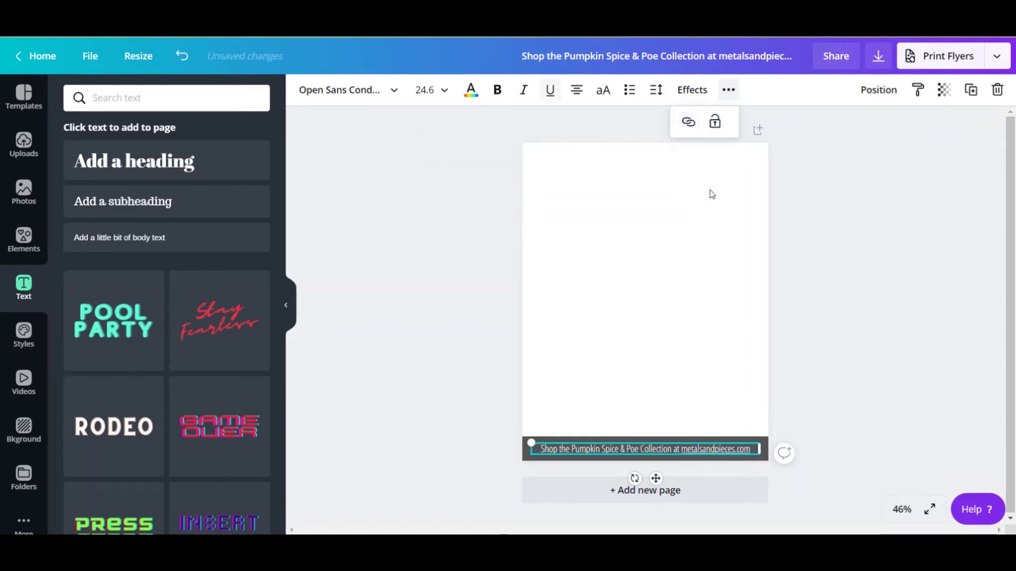
left_click(840, 373)
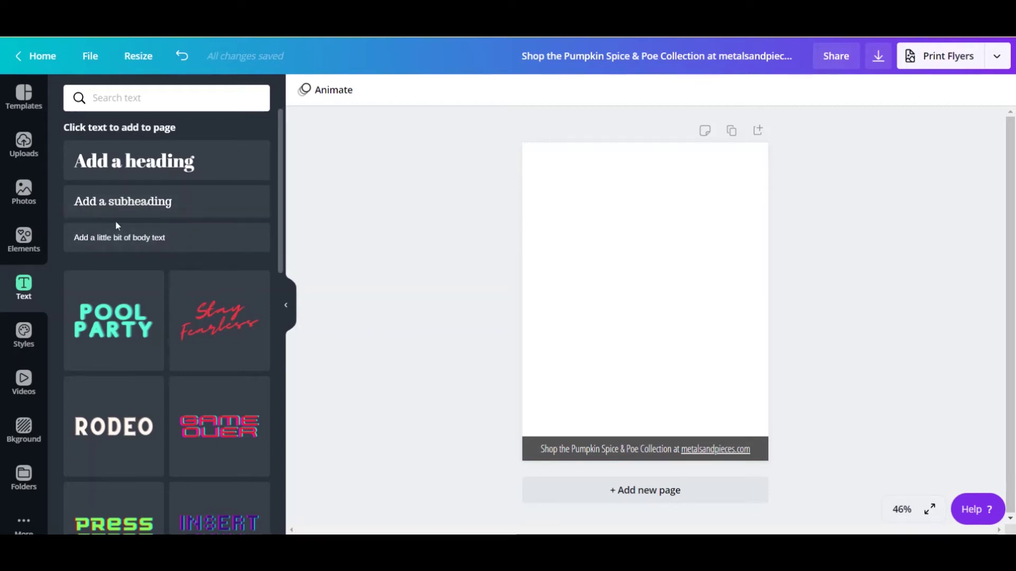
Open Elements and page through the Shapes row to browse more shapes
left_click(22, 240)
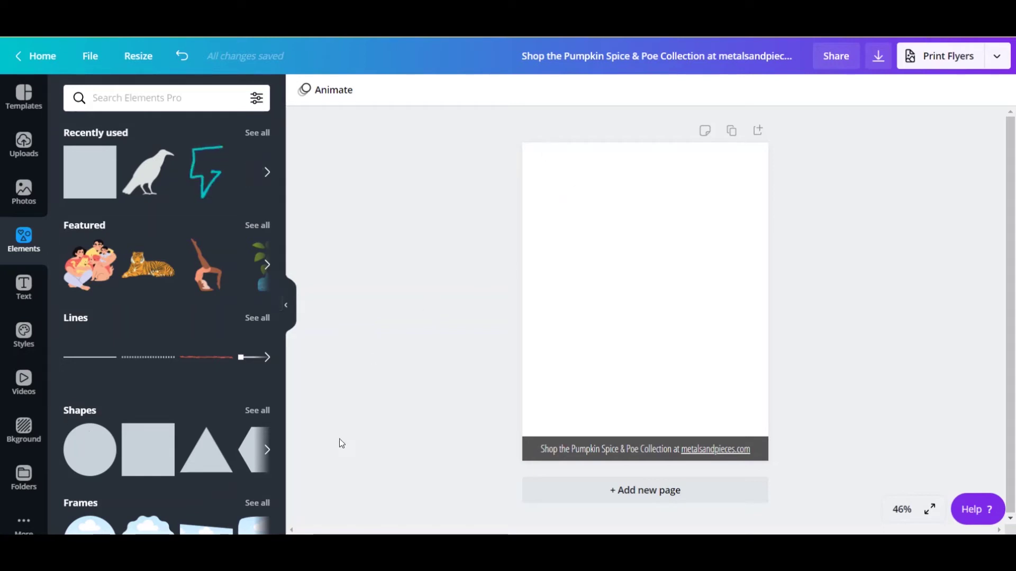
left_click(266, 450)
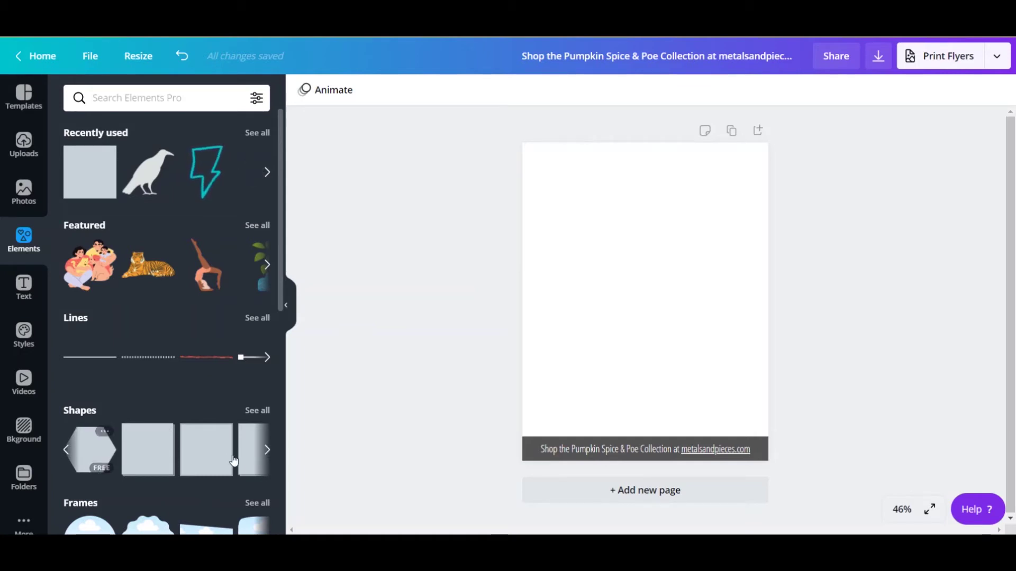
left_click(267, 452)
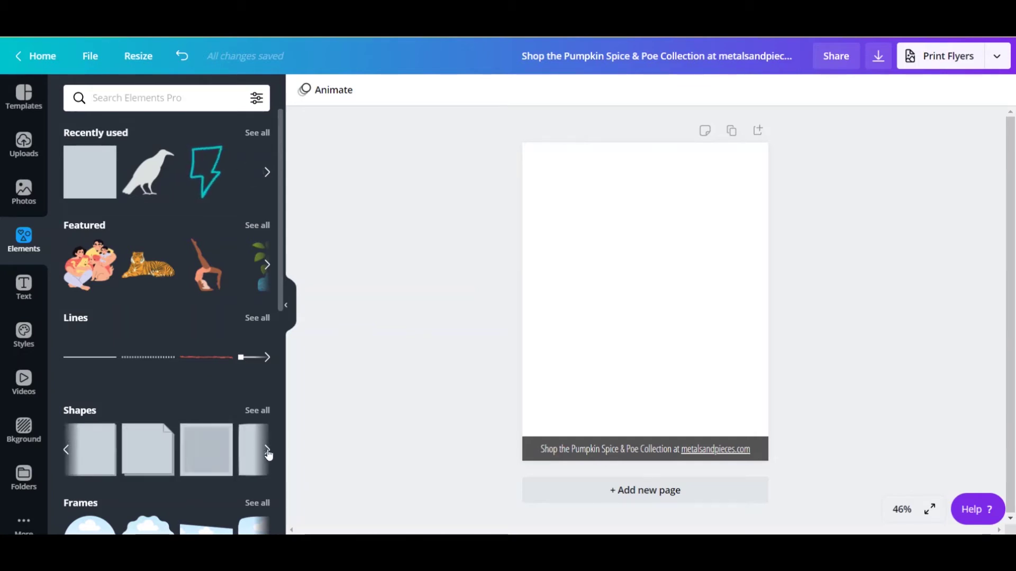
left_click(267, 453)
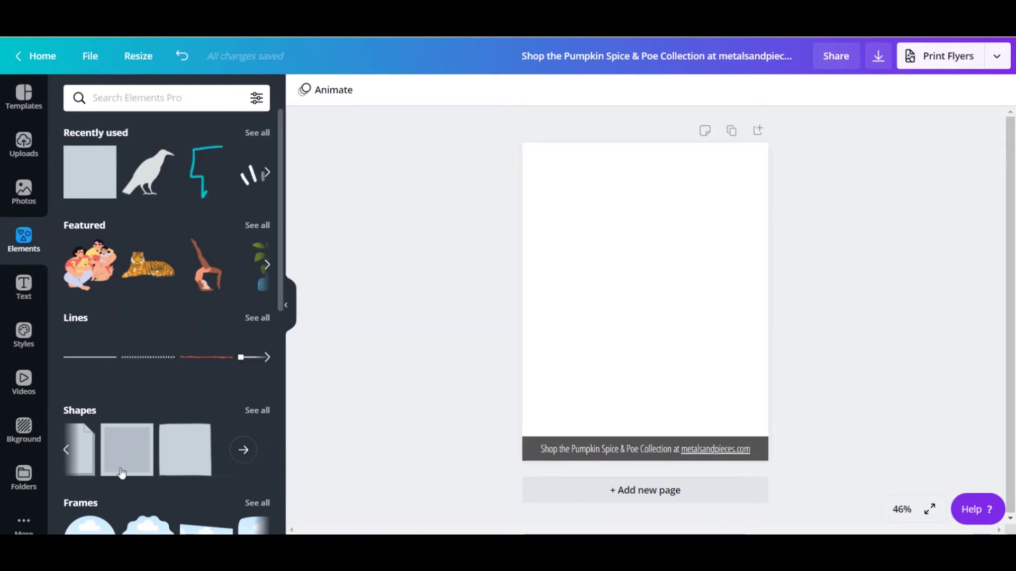
scroll(117, 431, "down", 2)
scroll(116, 428, "up", 2)
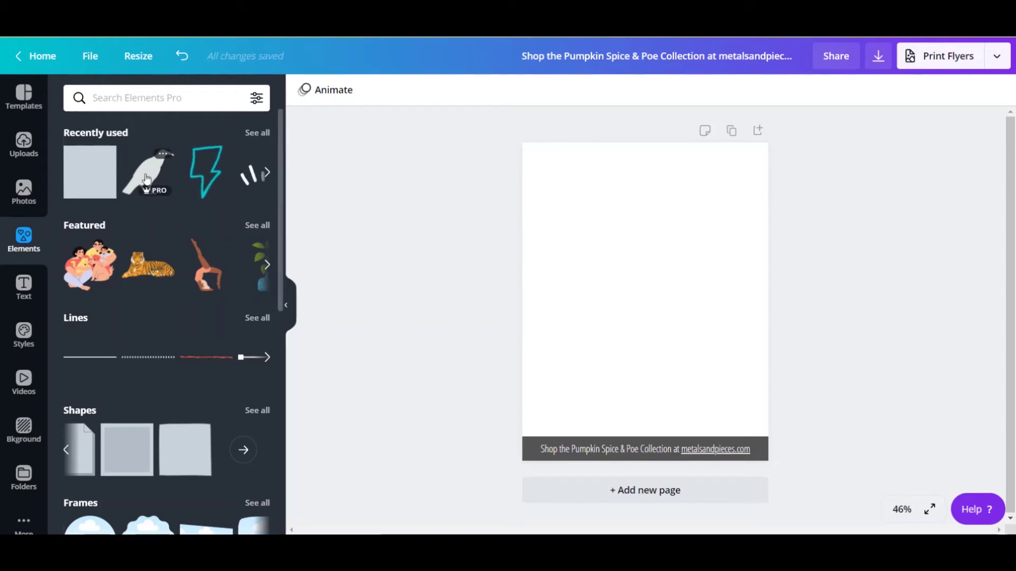
Search the Elements library for 'raven' to list raven graphics
left_click(174, 105)
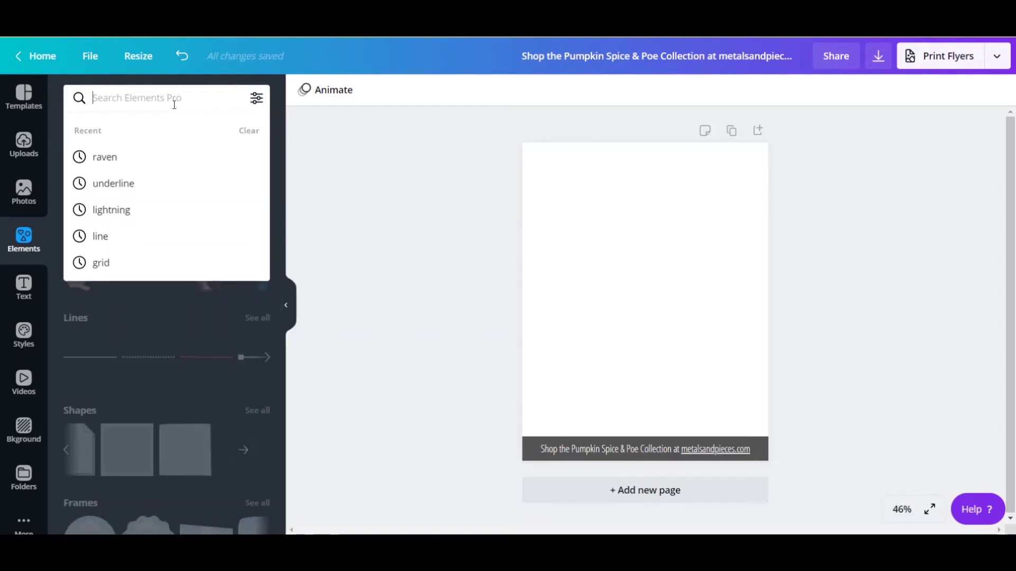
type("raven")
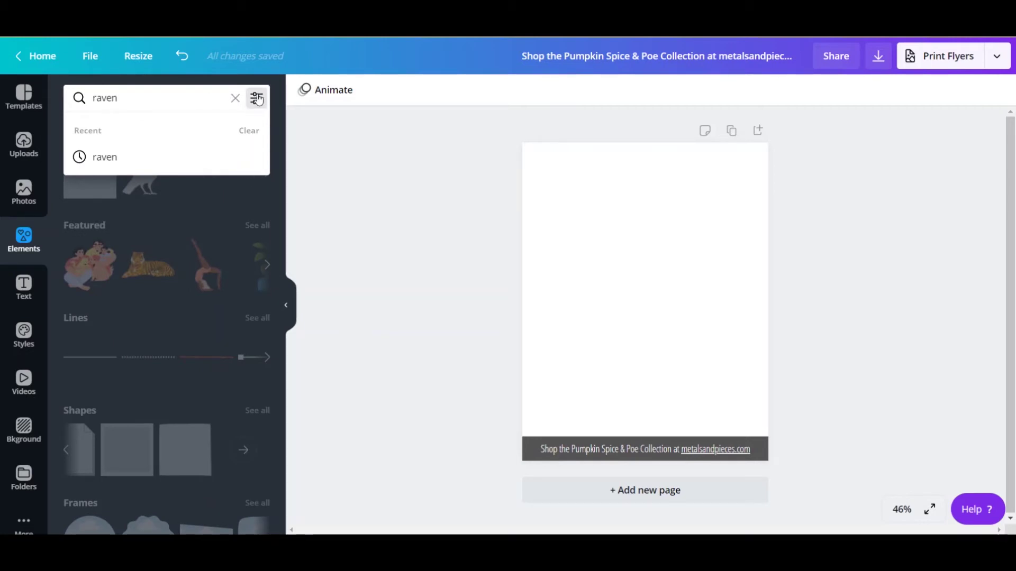
left_click(256, 101)
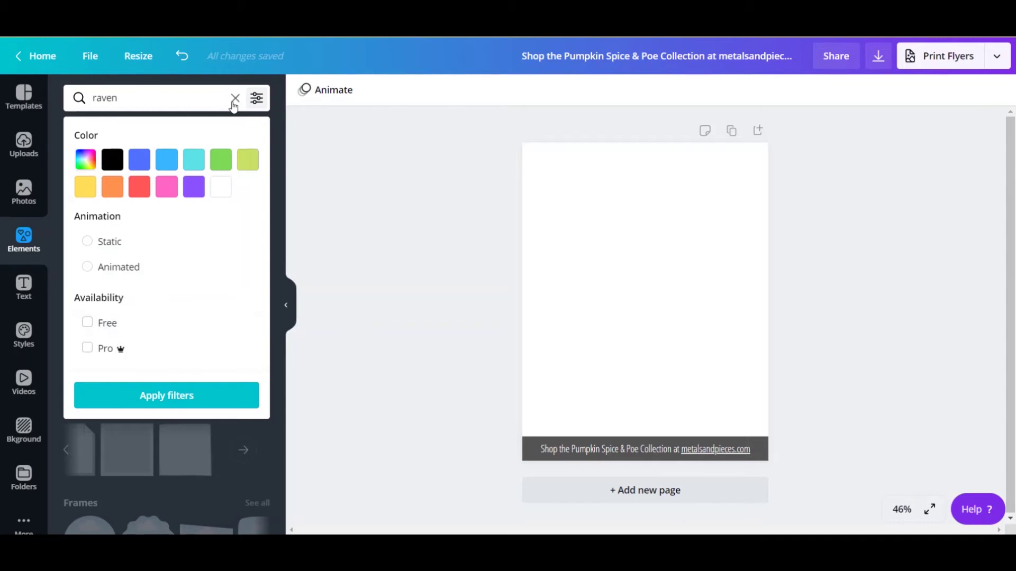
left_click(195, 98)
key("Return")
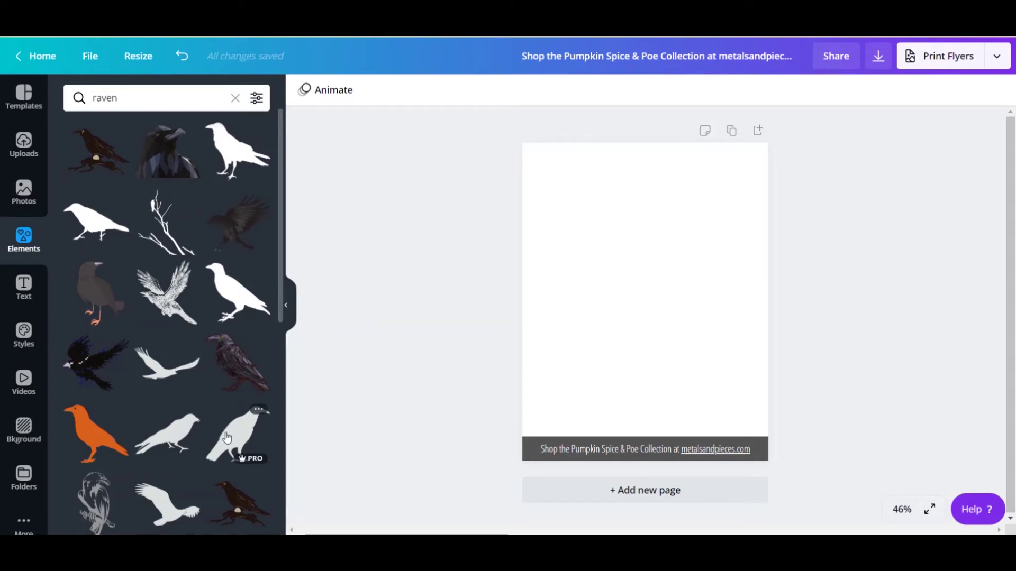
Add a black raven silhouette to the page and delete the extra raven copies, keeping one
left_click(239, 437)
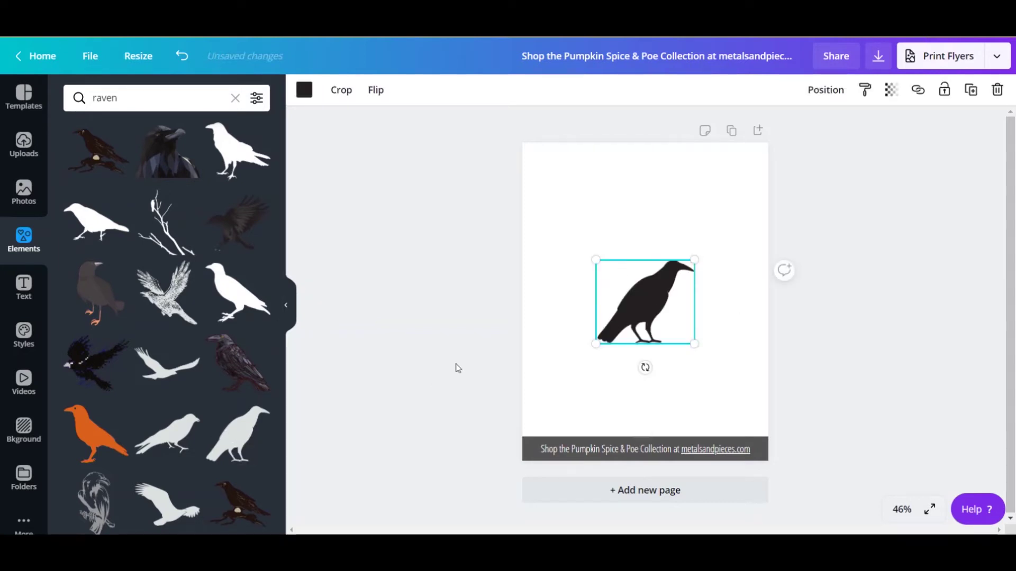
left_click_drag(241, 439, 564, 235)
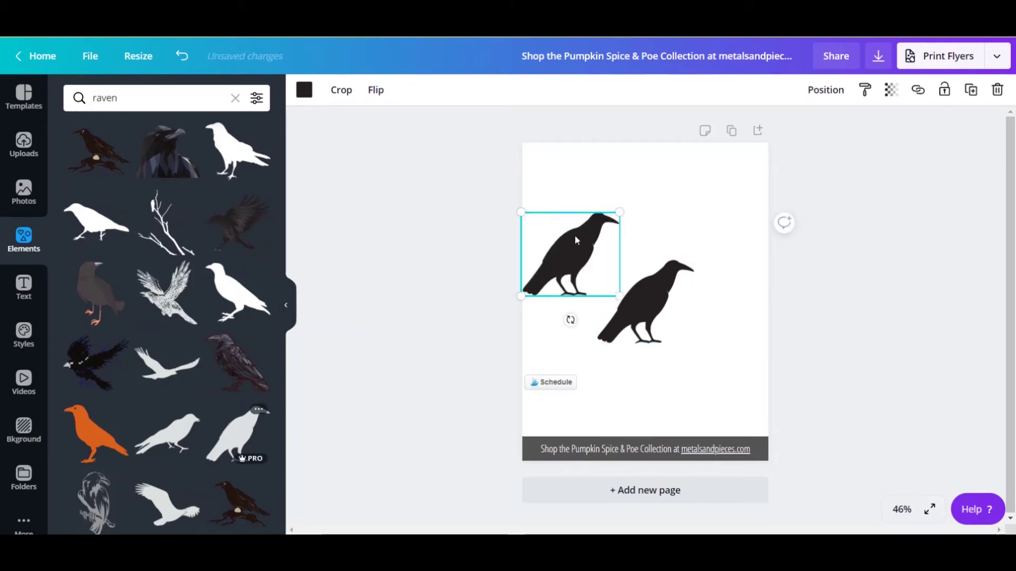
key("ctrl+d")
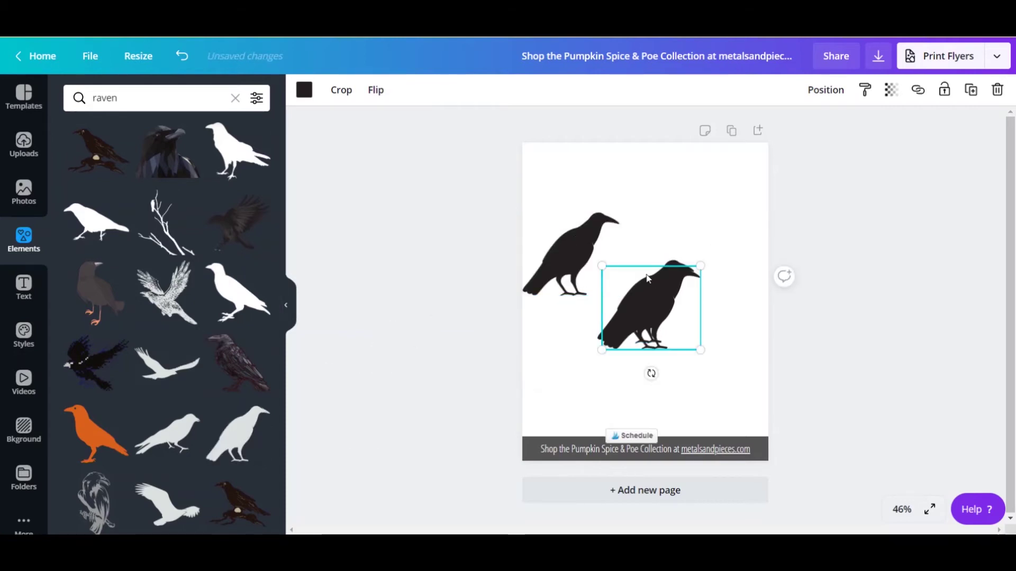
left_click_drag(647, 279, 640, 273)
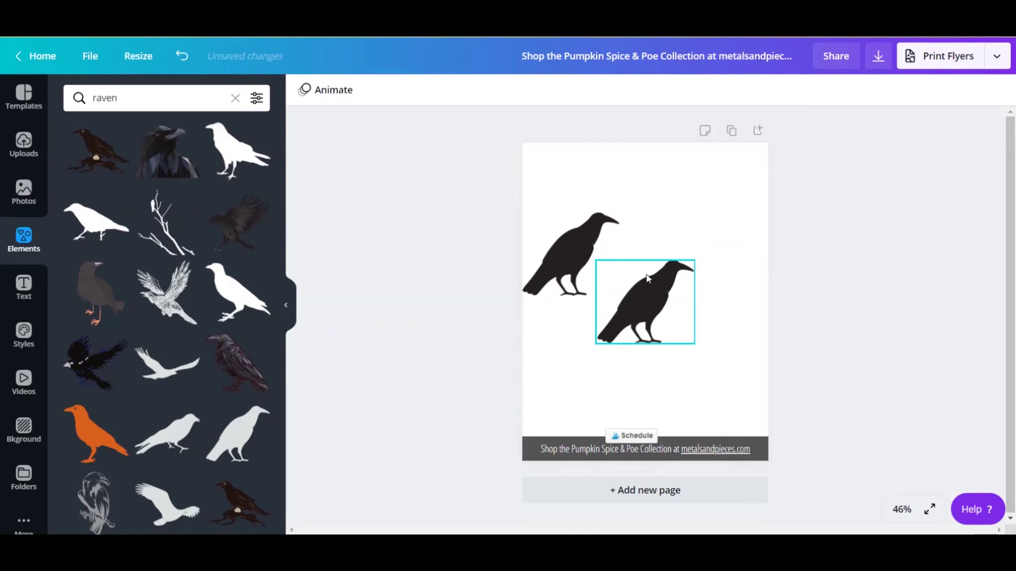
left_click(564, 236)
key("Delete")
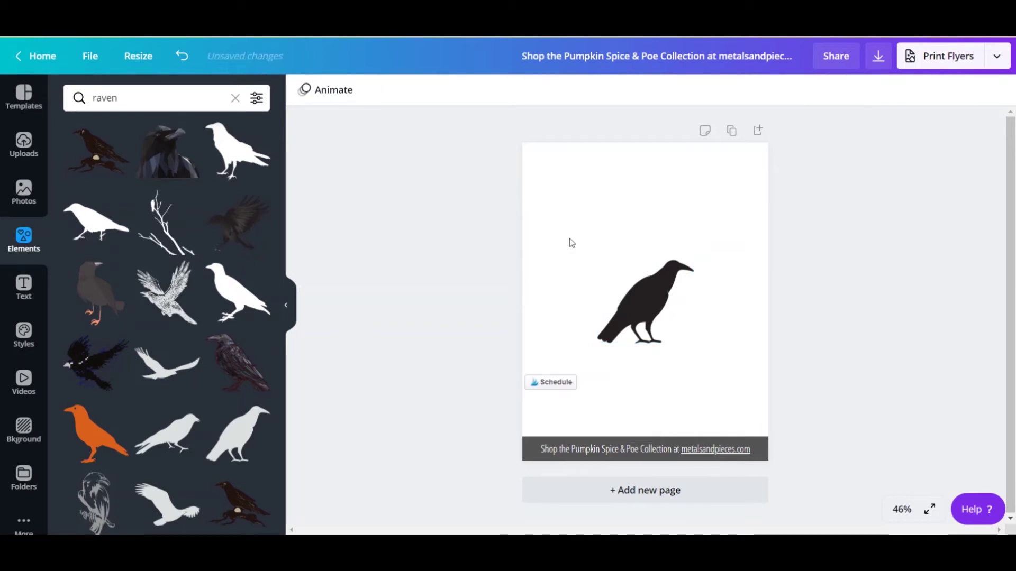
Shrink the remaining raven to about 2.3 by 2 and snap it into the top-left corner
left_click(603, 262)
left_click_drag(597, 260, 631, 282)
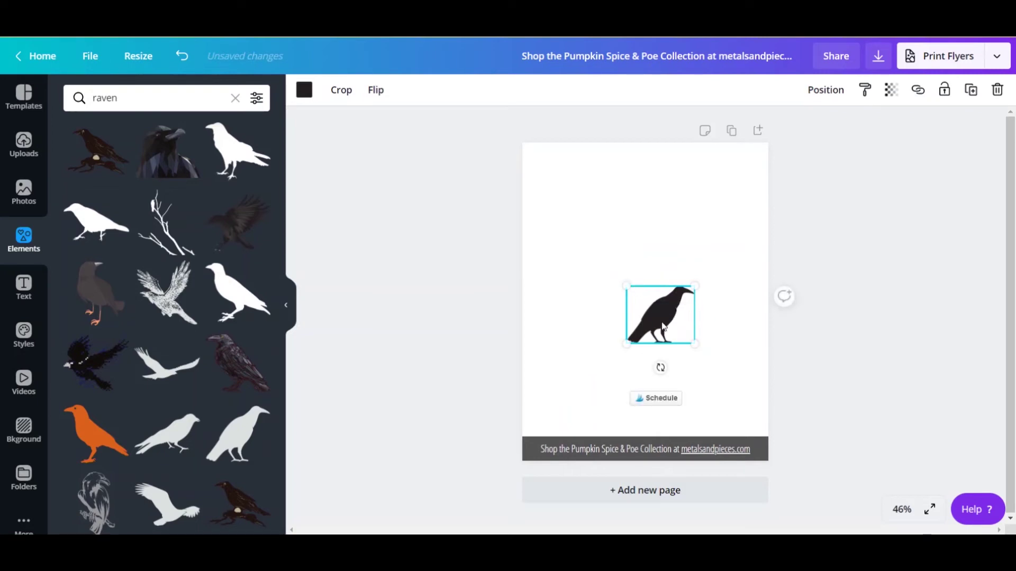
left_click_drag(661, 322, 556, 187)
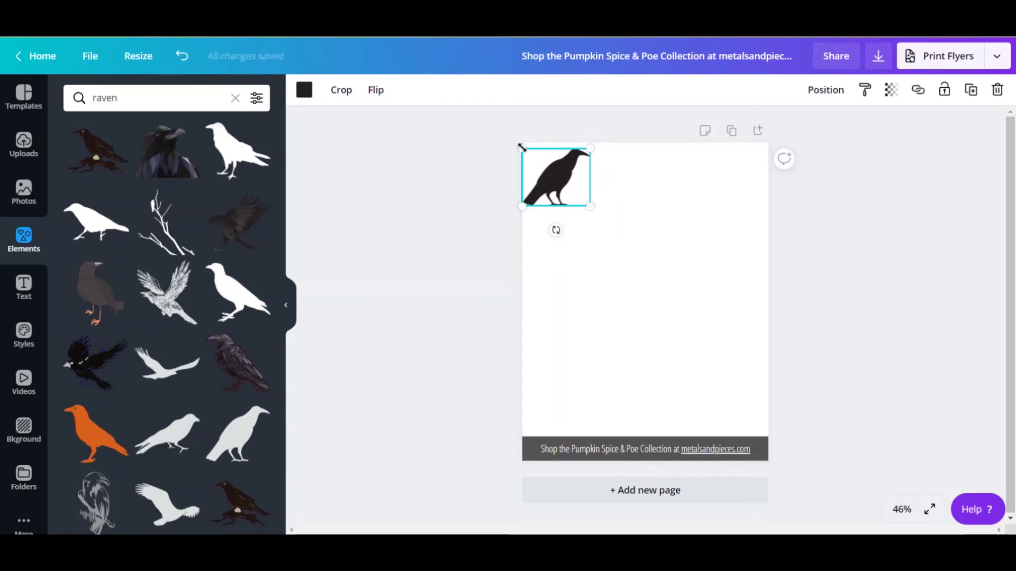
mouse_move(523, 148)
left_mouse_down()
mouse_move(537, 161)
mouse_move(531, 156)
left_mouse_up()
left_click_drag(565, 193, 561, 181)
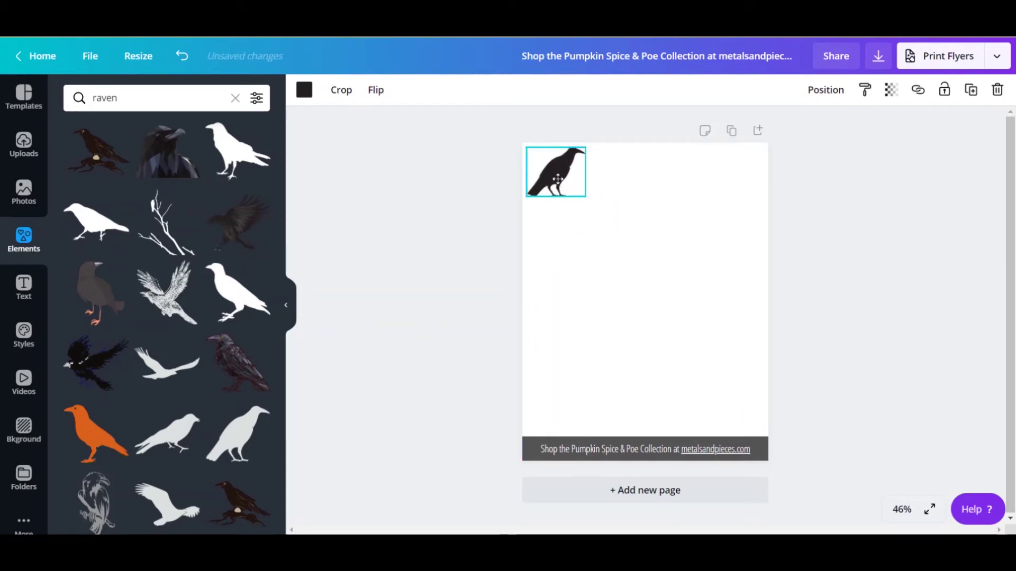
left_click(468, 206)
left_click(530, 165)
left_click(462, 178)
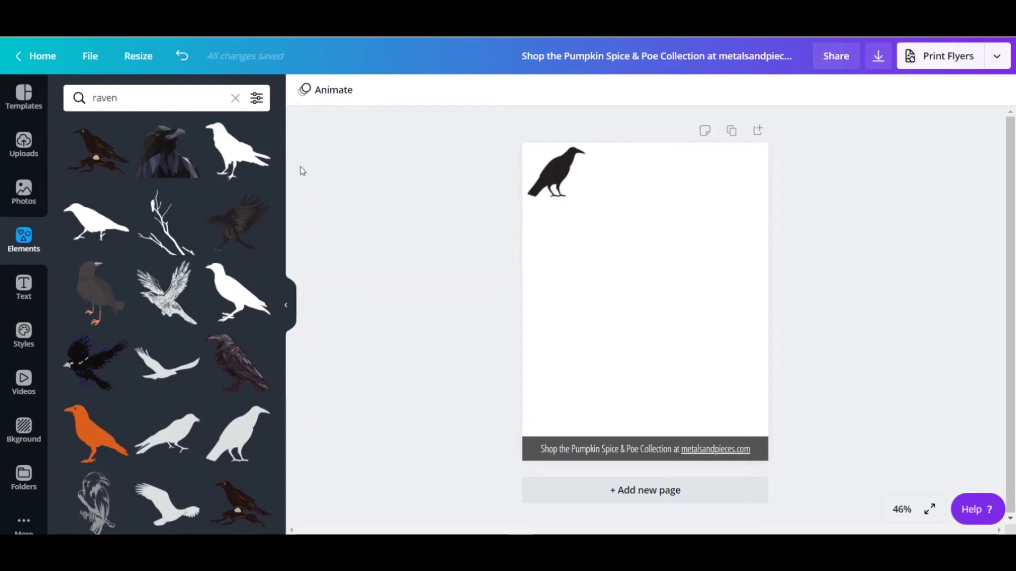
Add a heading text box and set its font to Open Sans Condensed
left_click(23, 289)
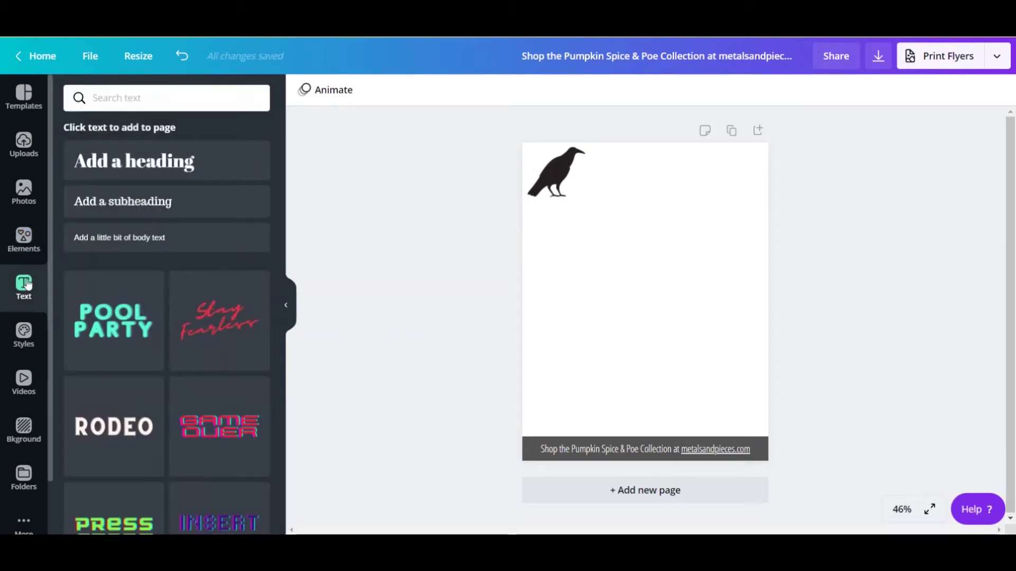
left_click(167, 158)
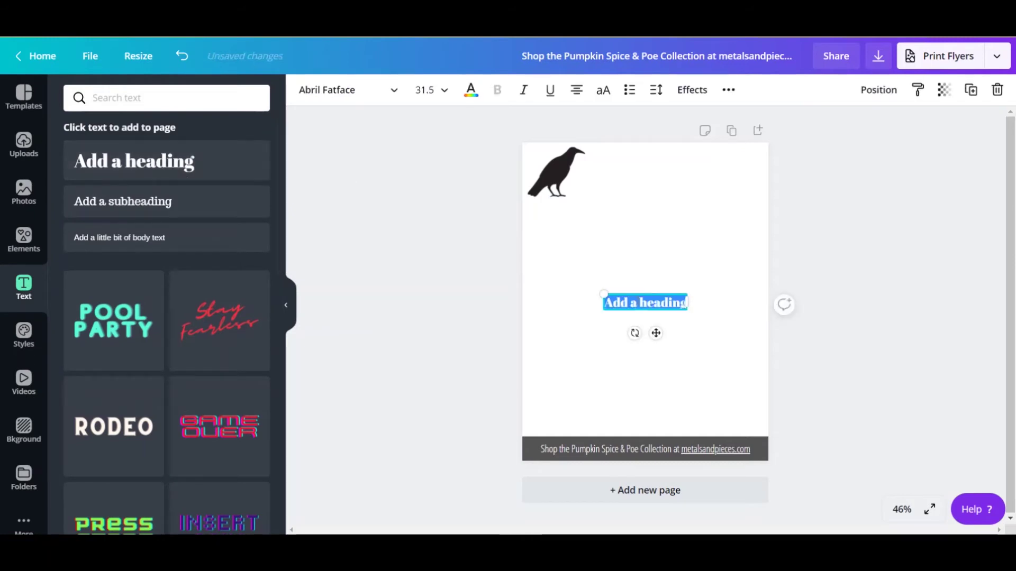
left_click(349, 88)
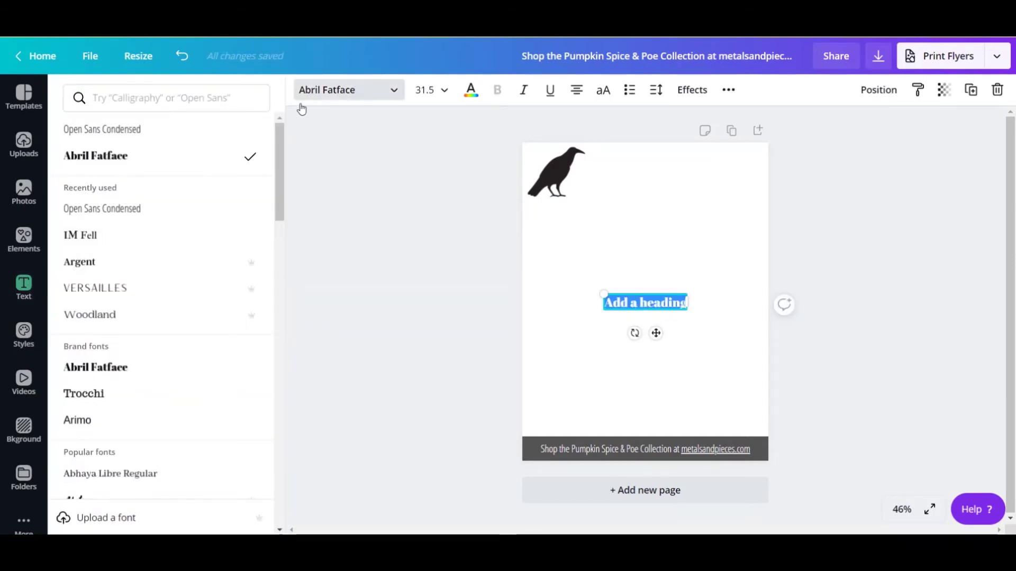
left_click(151, 218)
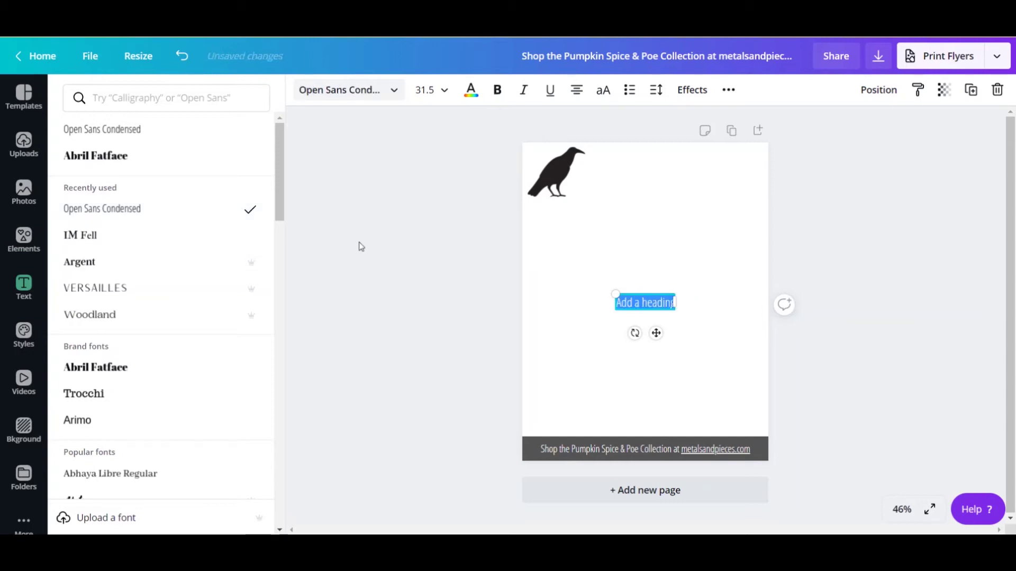
Clear the heading's placeholder text and drag the empty box onto the raven
triple_click(642, 307)
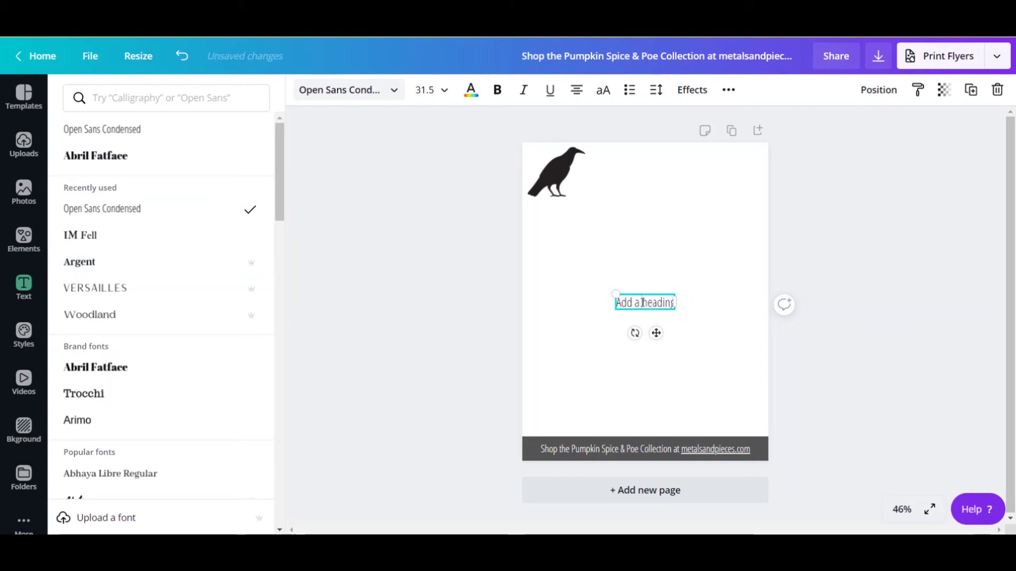
key("BackSpace")
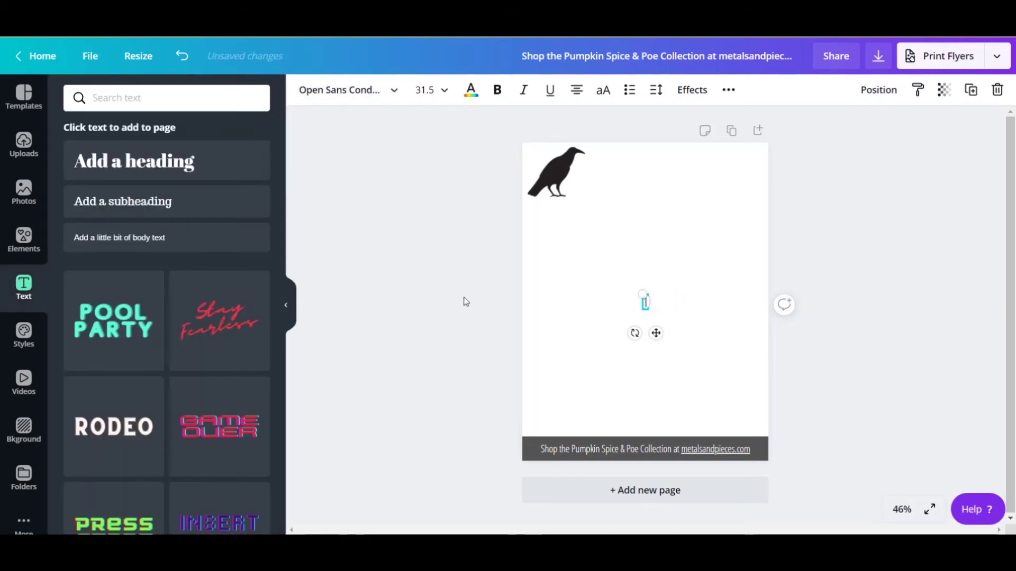
left_click(465, 299)
left_click_drag(646, 307, 561, 186)
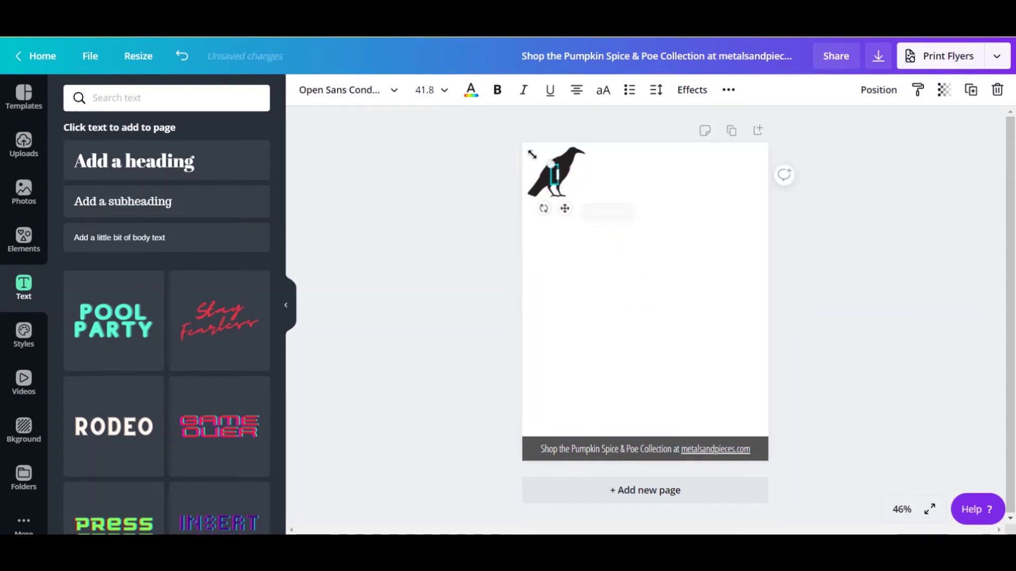
Enlarge the number text and colour it white
left_click(470, 96)
left_click(191, 225)
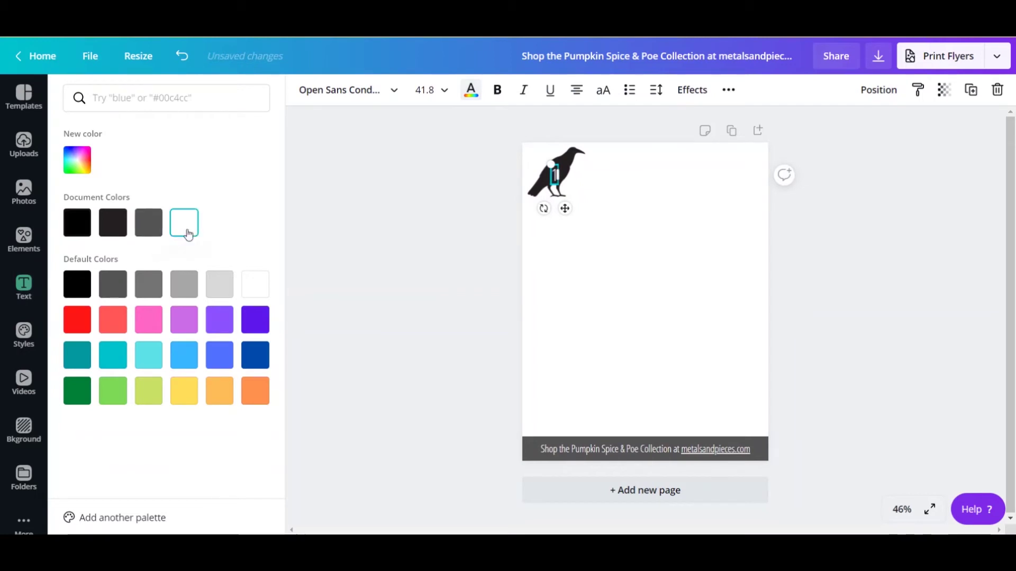
key("Escape")
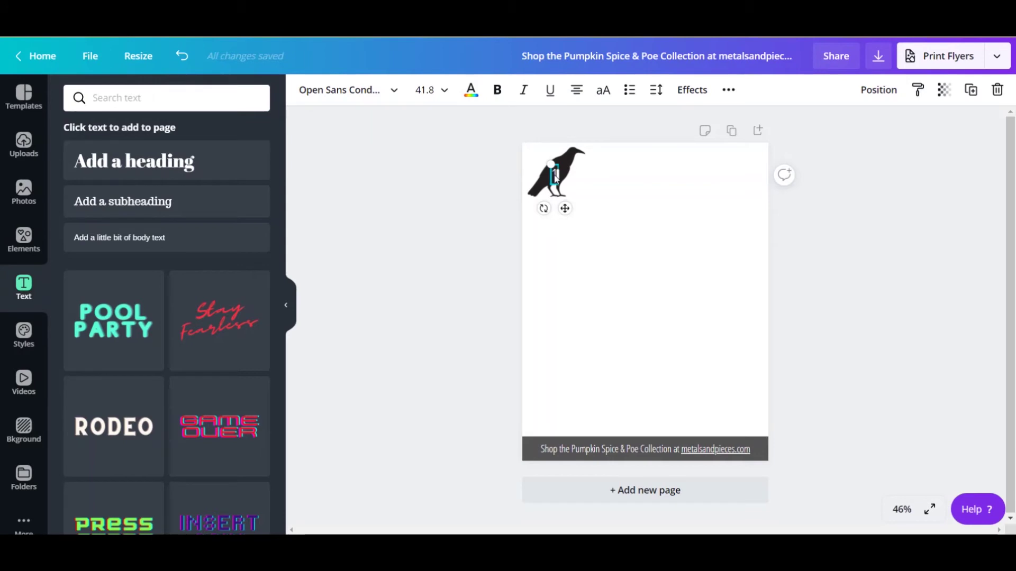
Fine-tune the white number 1's position on the raven's body
left_click_drag(555, 177, 554, 173)
left_click(481, 203)
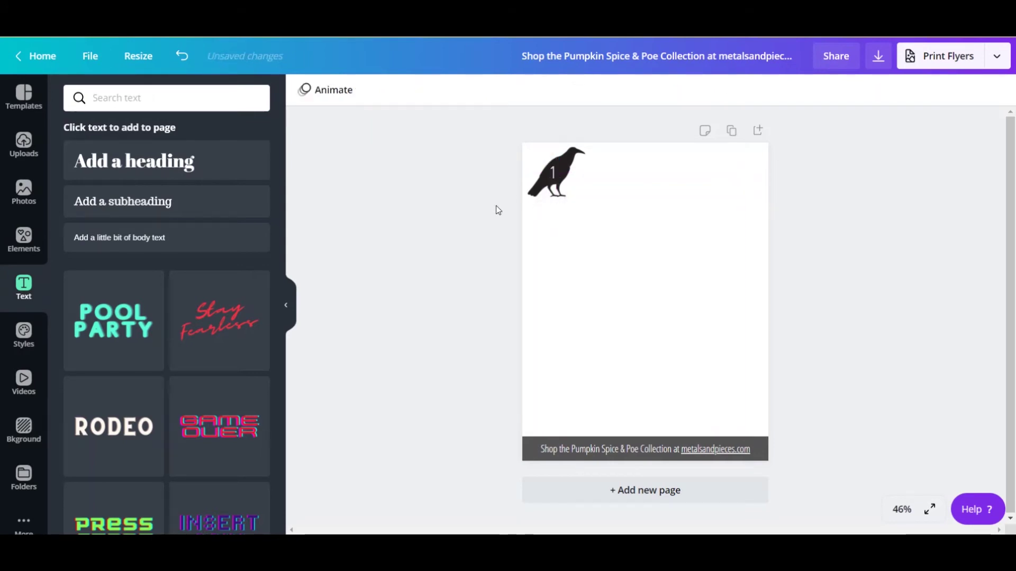
left_click_drag(555, 173, 552, 172)
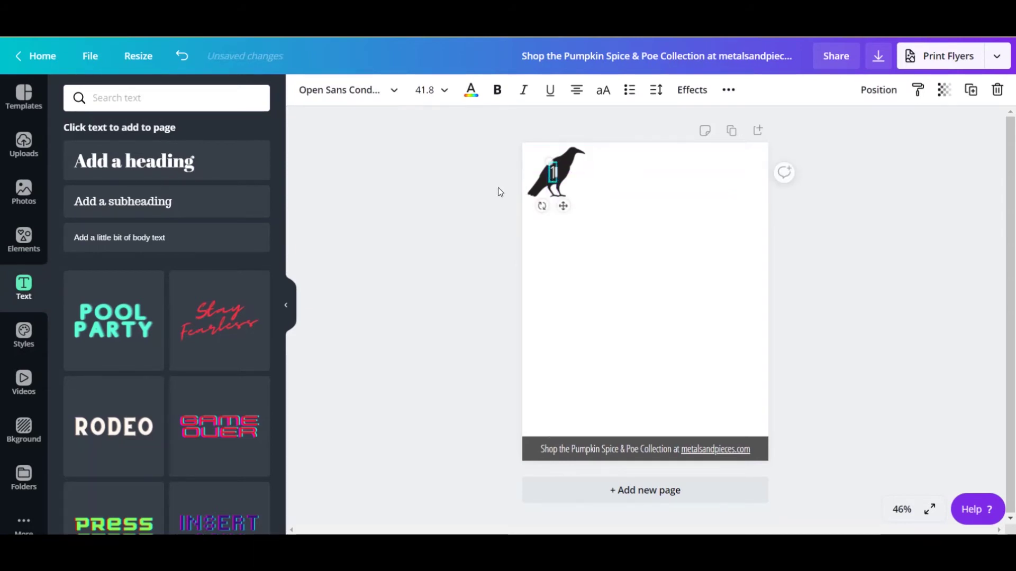
left_click(475, 201)
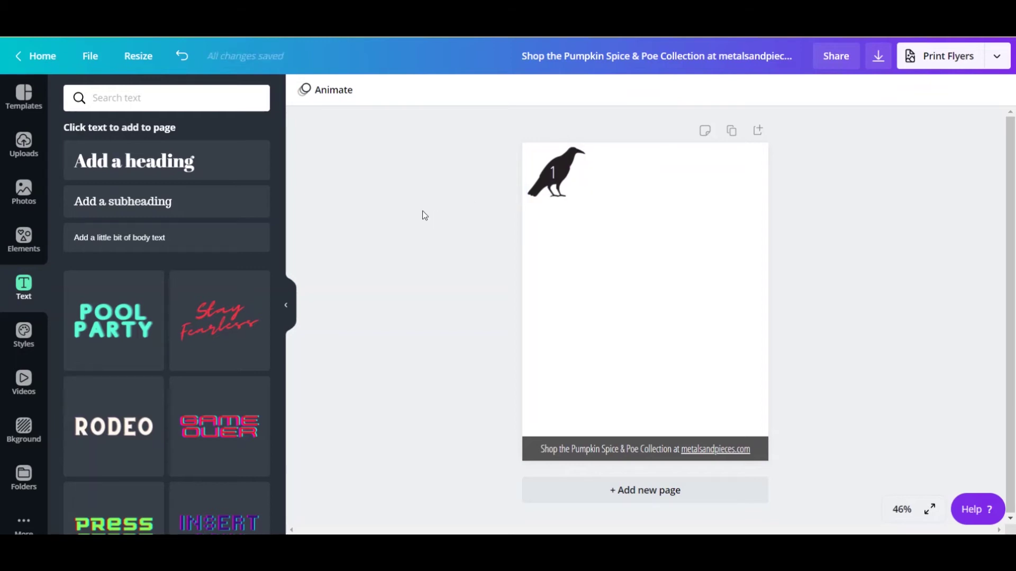
left_click(558, 183)
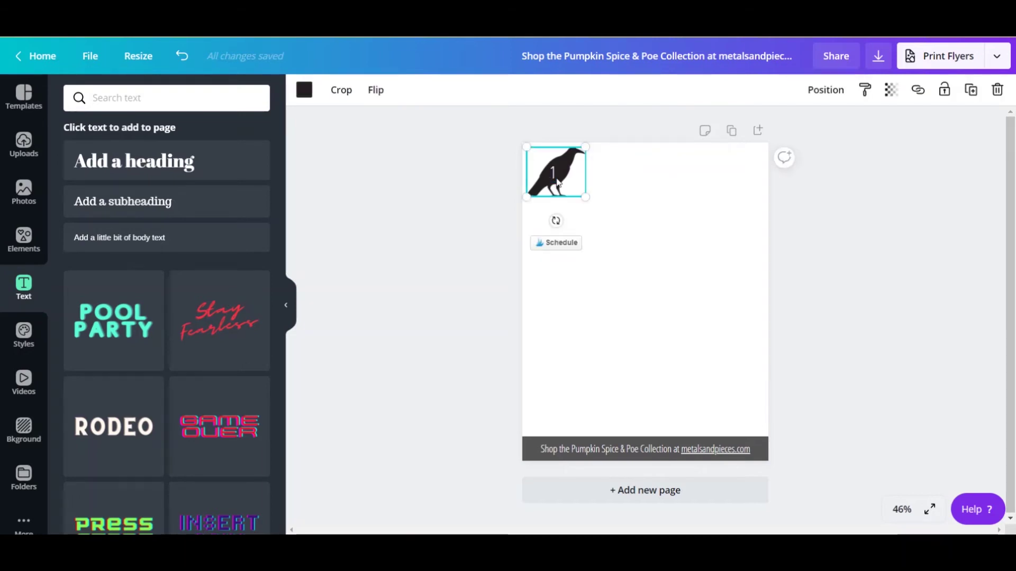
left_click(555, 172)
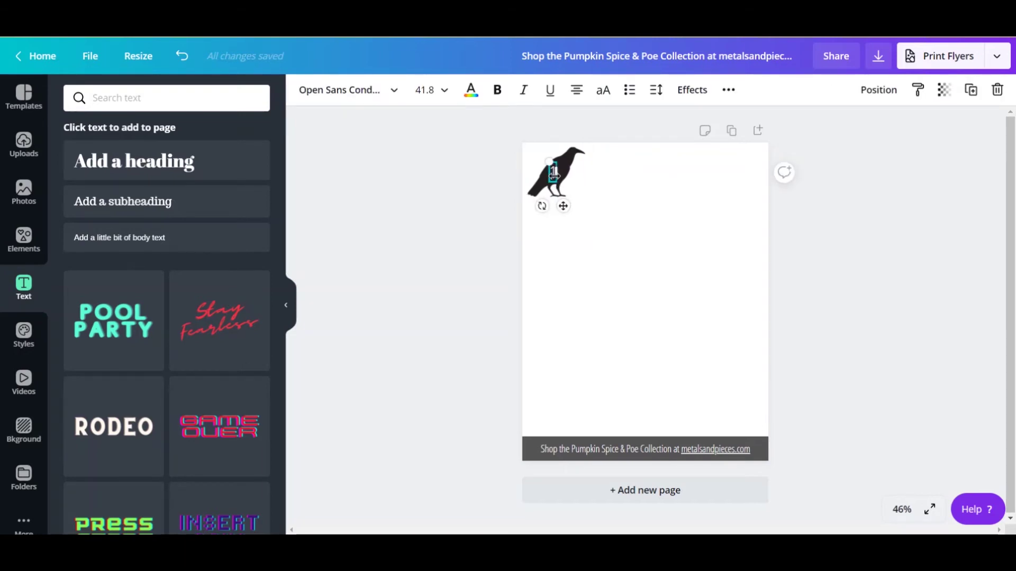
left_click_drag(554, 173, 556, 171)
left_click(472, 197)
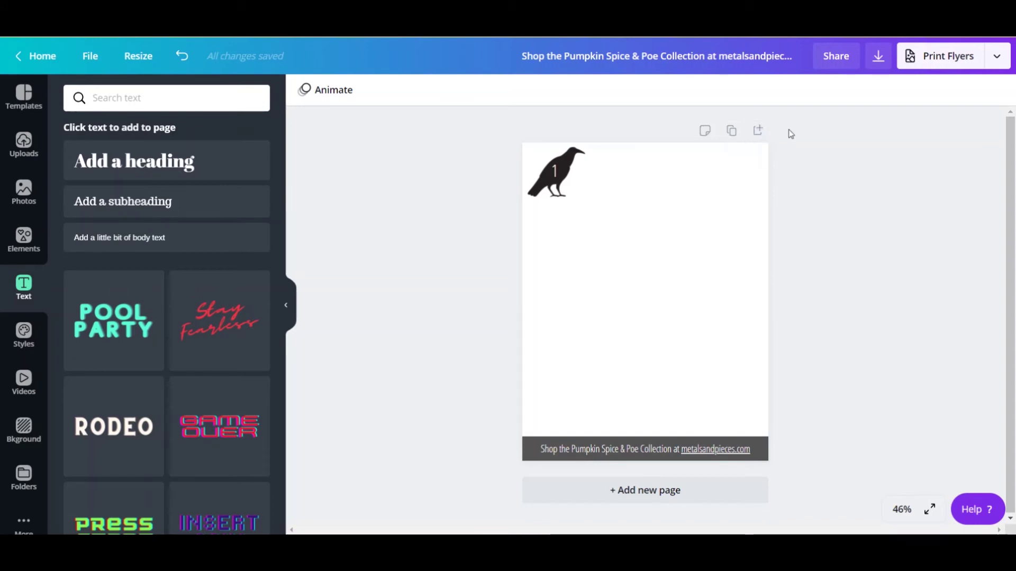
Duplicate the first page and renumber the copied raven 2
left_click(730, 135)
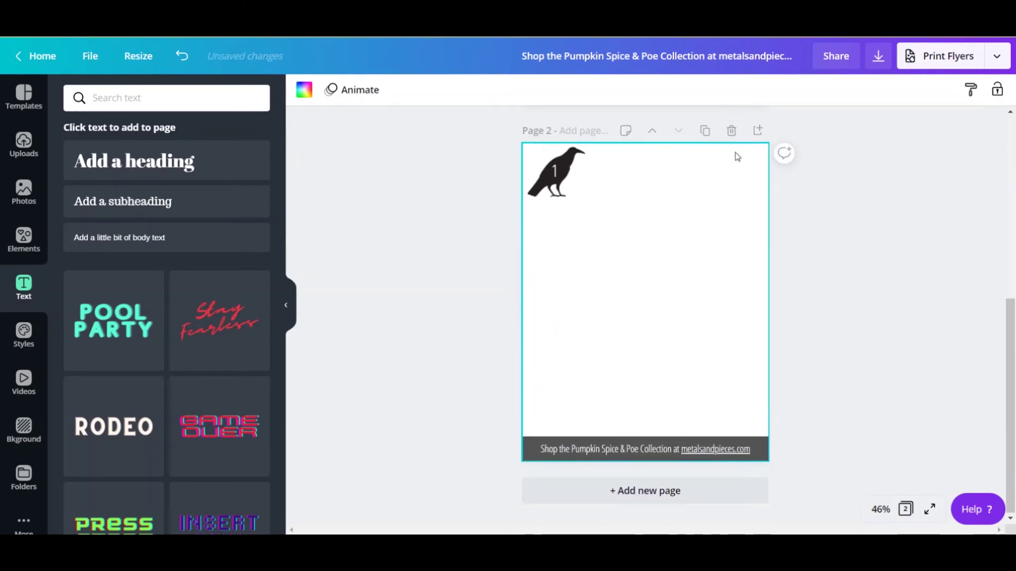
left_click(560, 179)
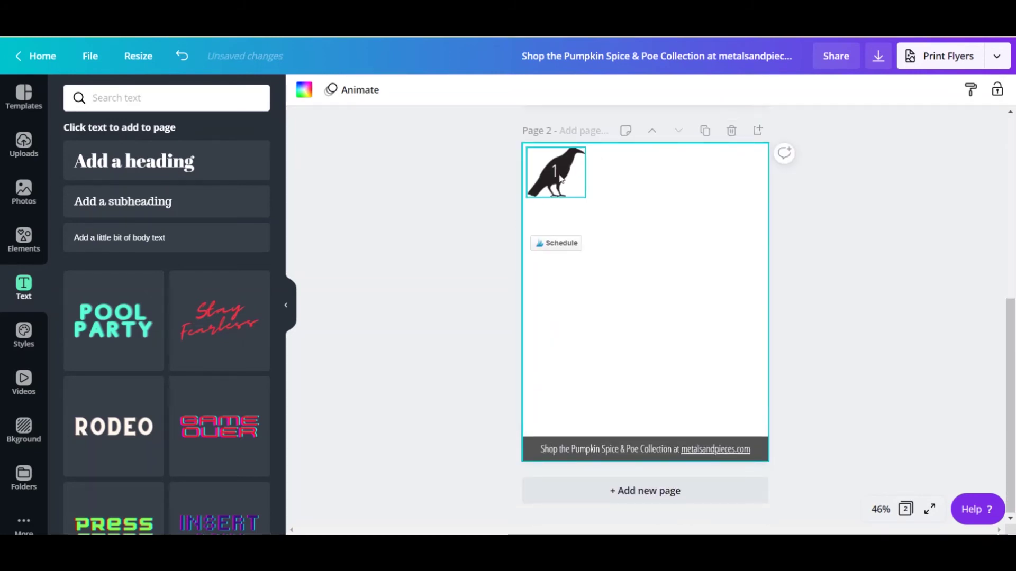
double_click(556, 170)
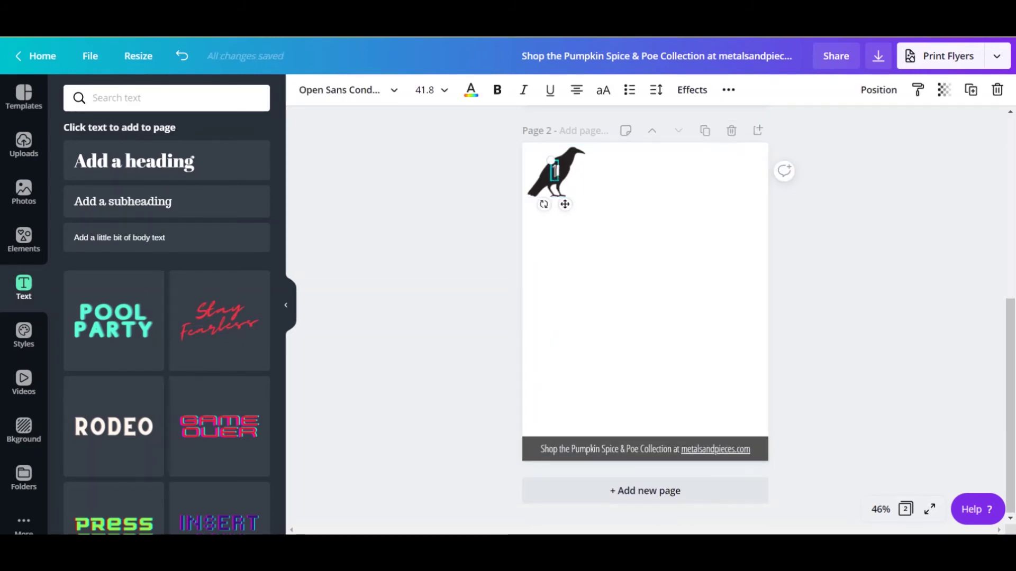
type("2")
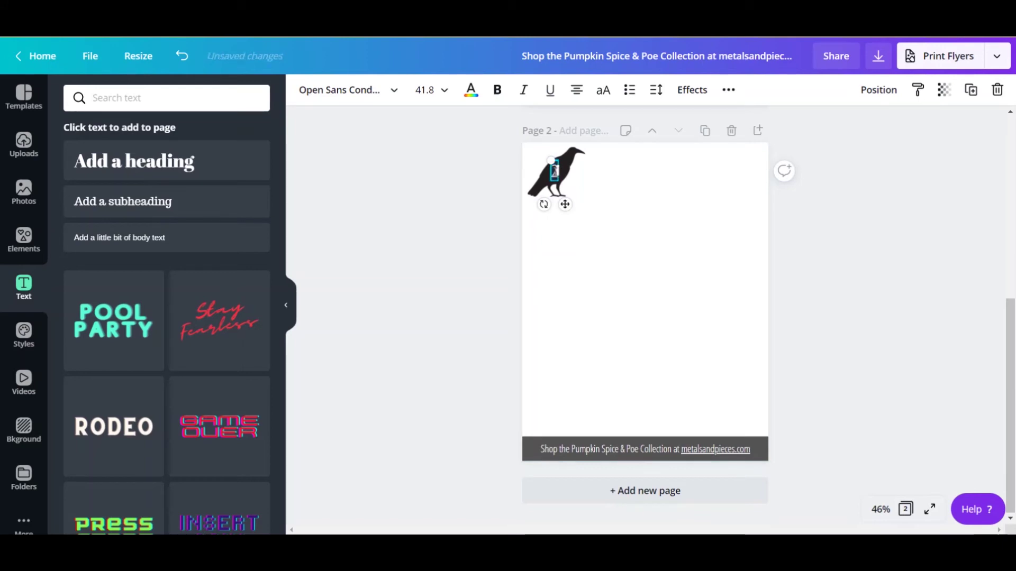
left_click(491, 208)
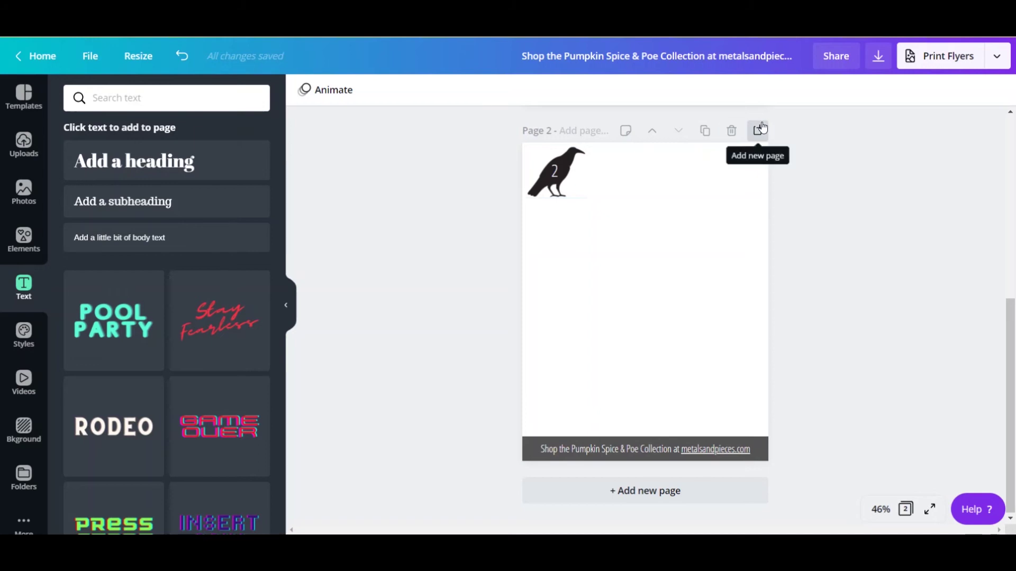
Move the raven-2 page up and back, leaving it as page 2
left_click(659, 133)
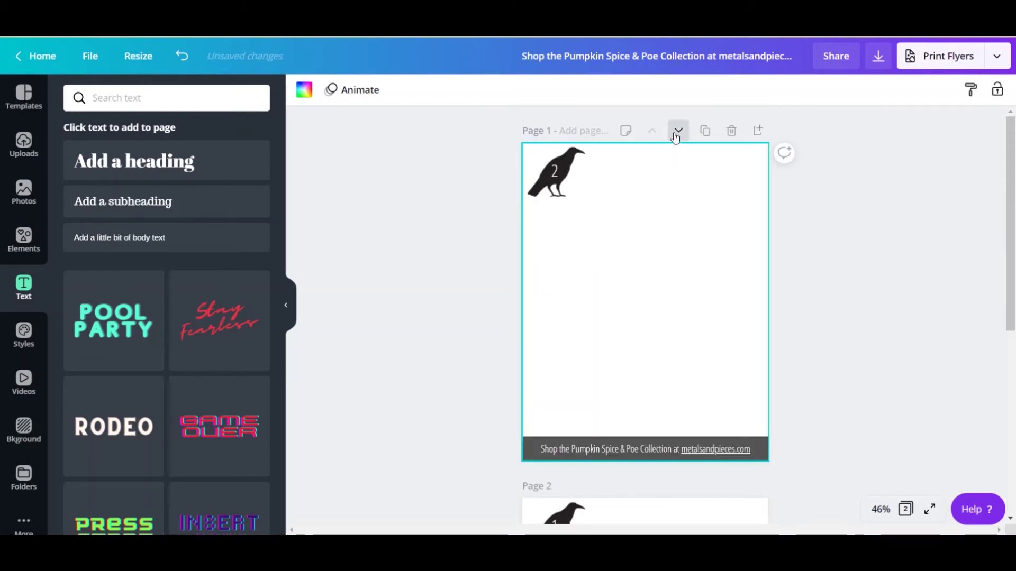
left_click(675, 133)
scroll(871, 261, "up", 5)
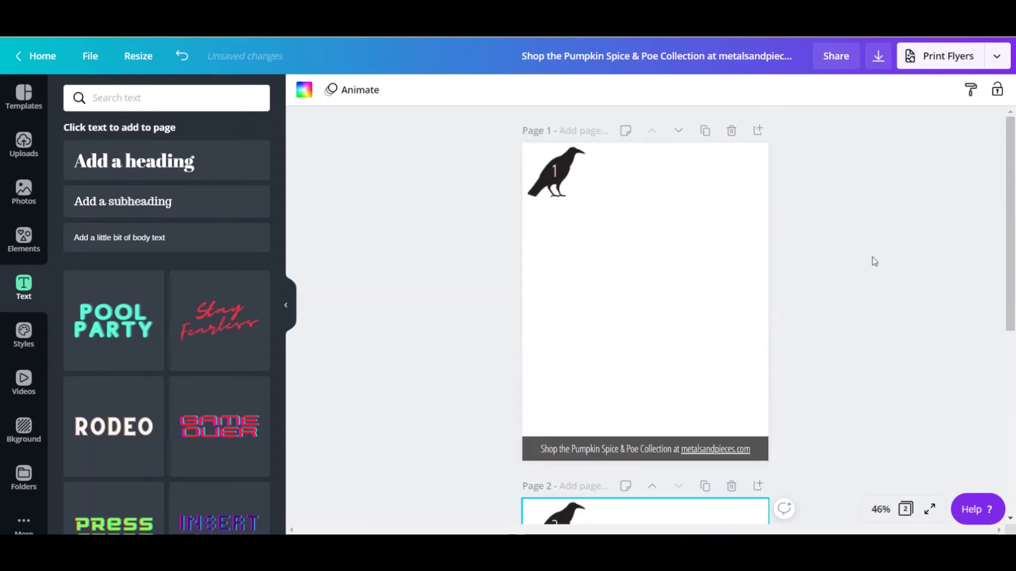
scroll(873, 261, "down", 5)
scroll(872, 261, "up", 2)
scroll(872, 262, "down", 2)
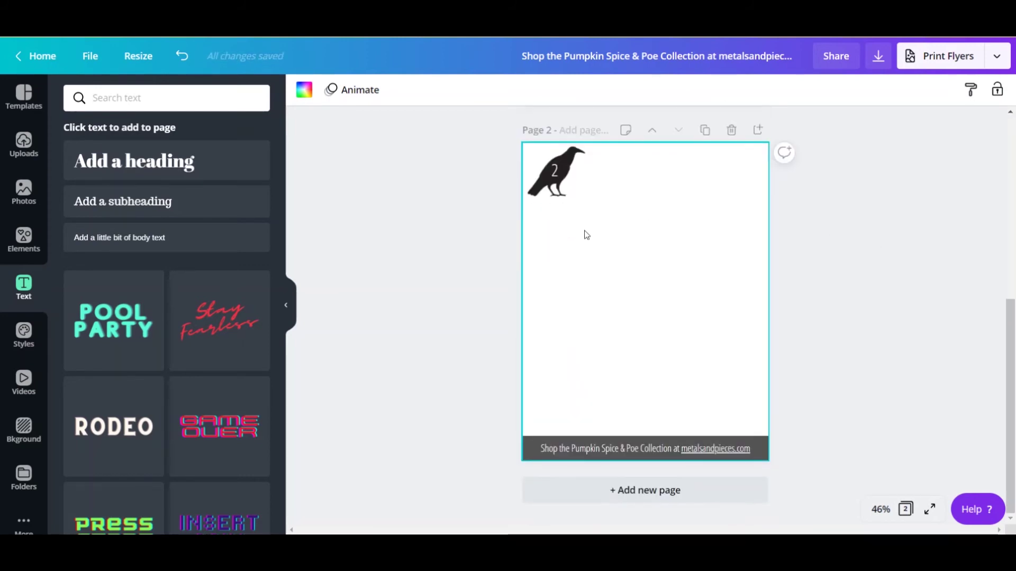
Duplicate page 2 as page 3 and change its raven's number to 3
left_click(704, 131)
left_click(554, 170)
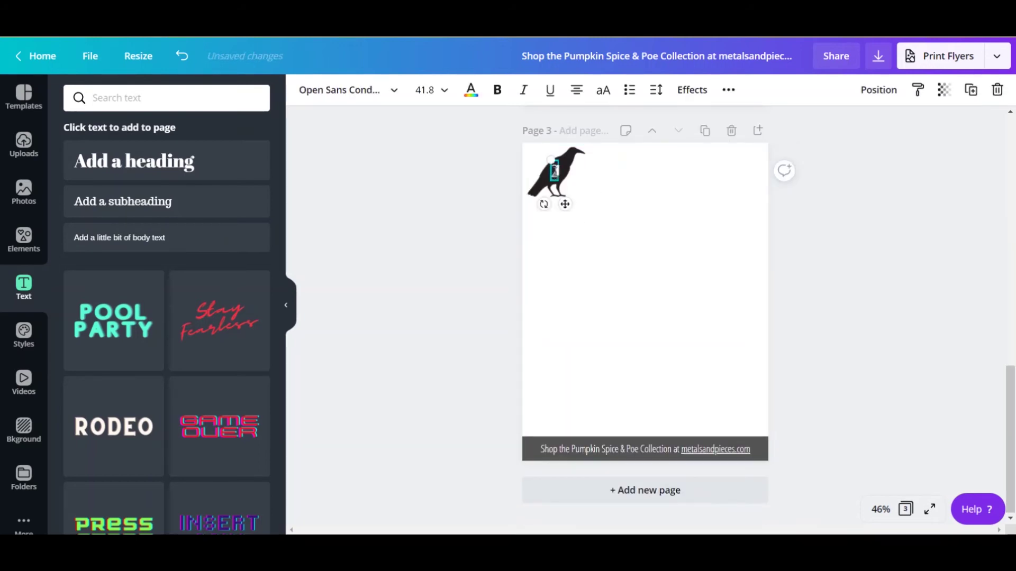
left_click(554, 170)
type("3")
left_click(518, 198)
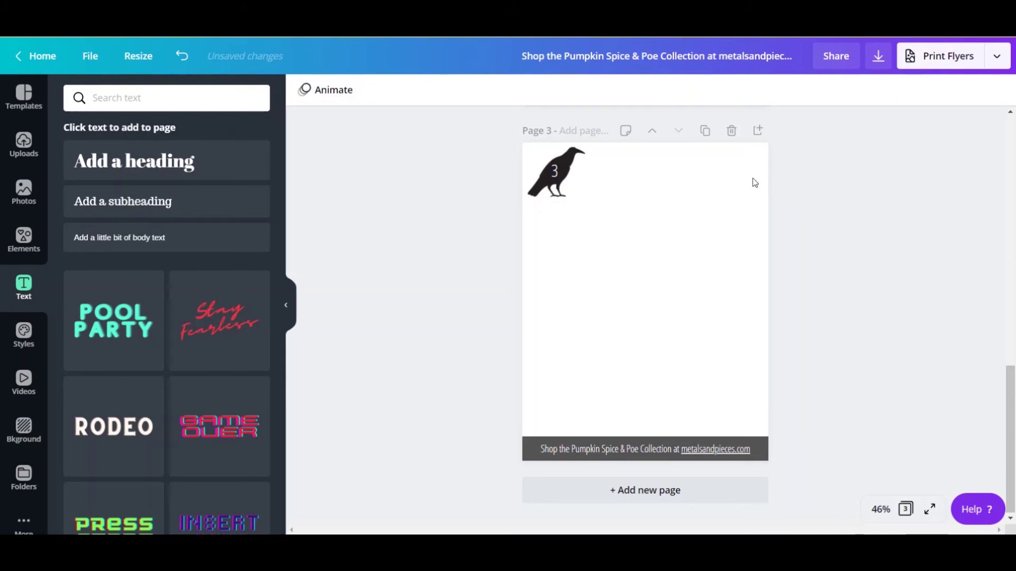
Duplicate page 3 as page 4 and renumber its raven 4
left_click(706, 131)
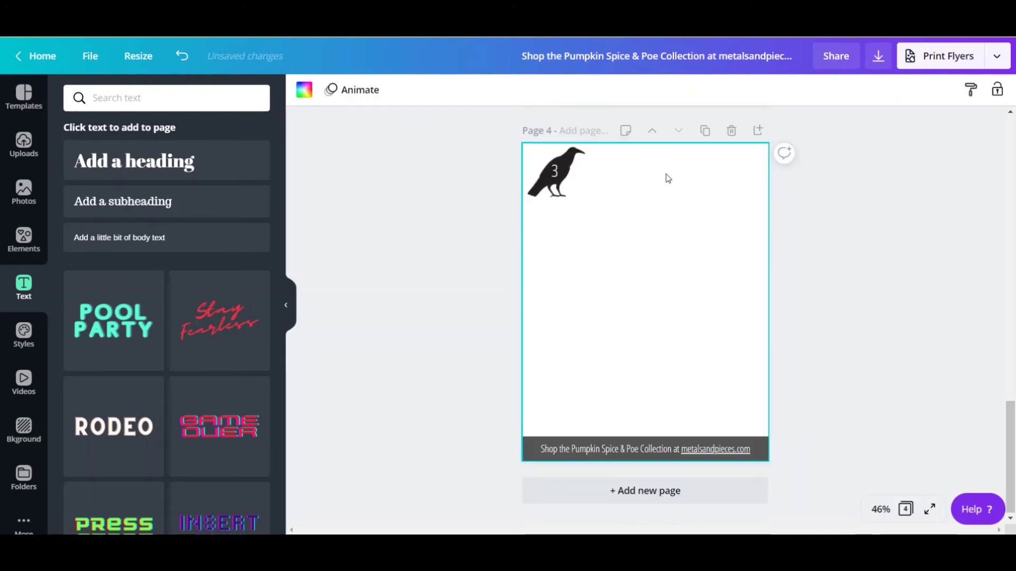
left_click(554, 172)
type("4")
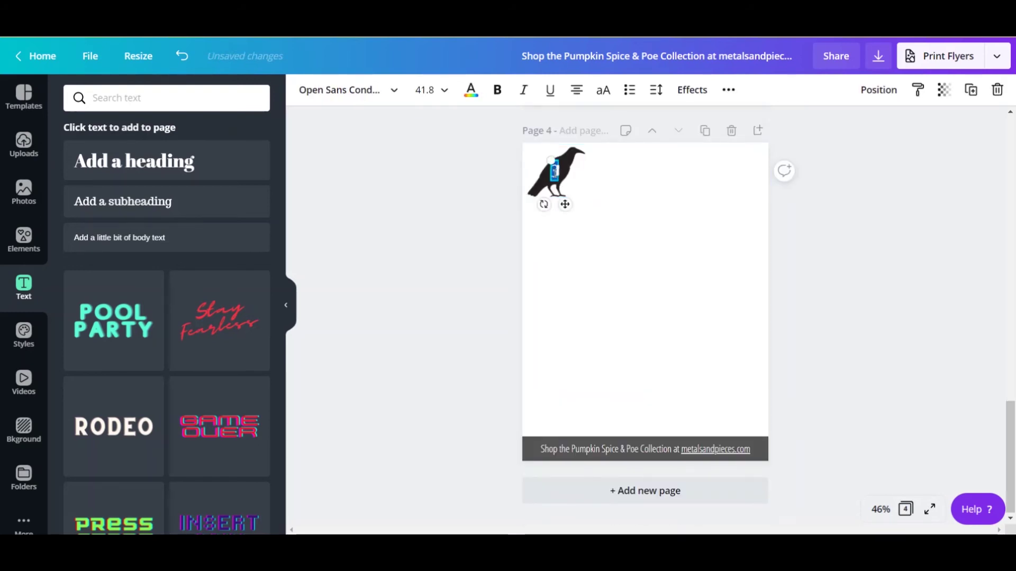
left_click(451, 219)
Duplicate page 4 as page 5 and renumber its raven 5
left_click(706, 133)
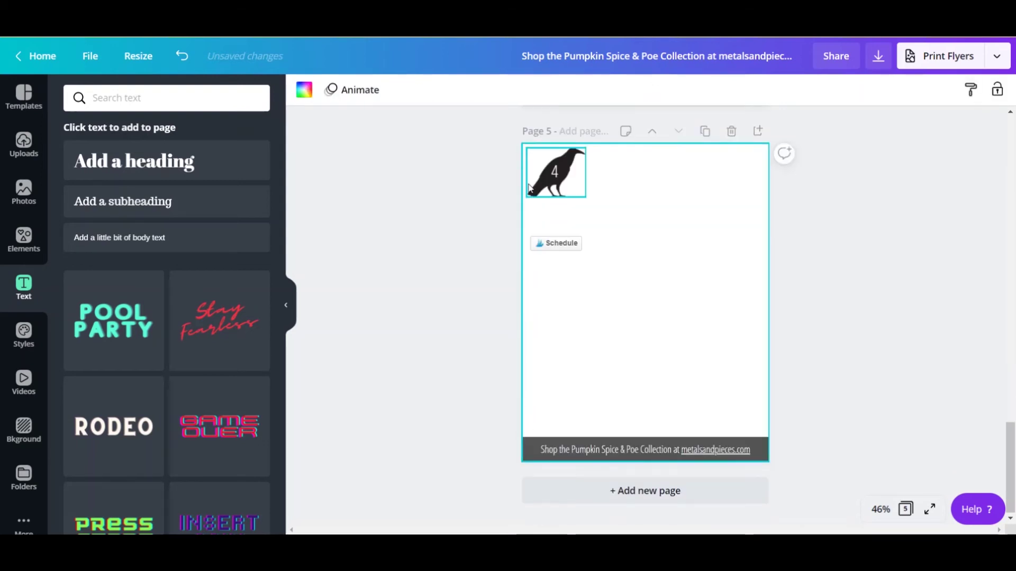
left_click(555, 172)
double_click(556, 172)
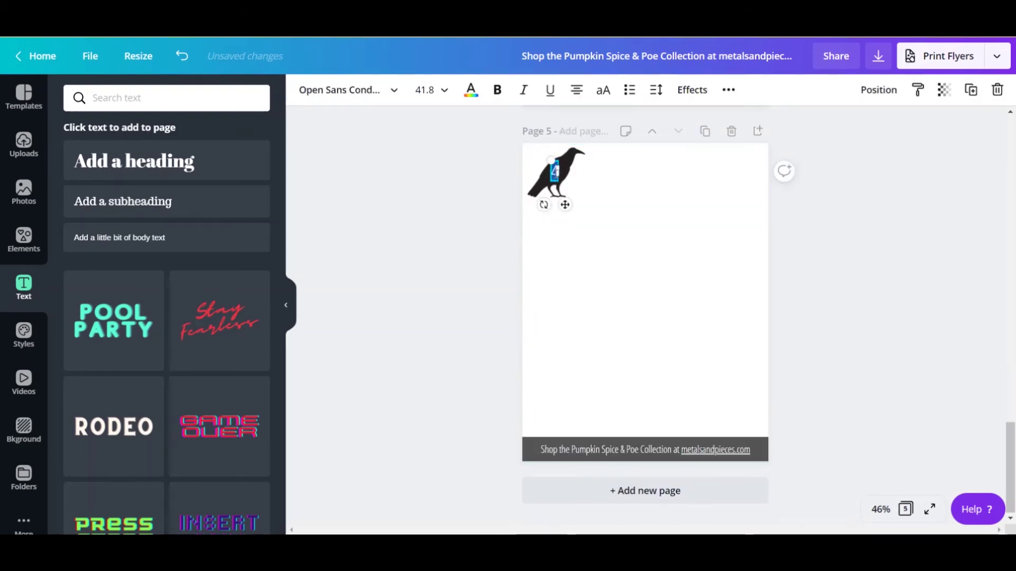
type("5")
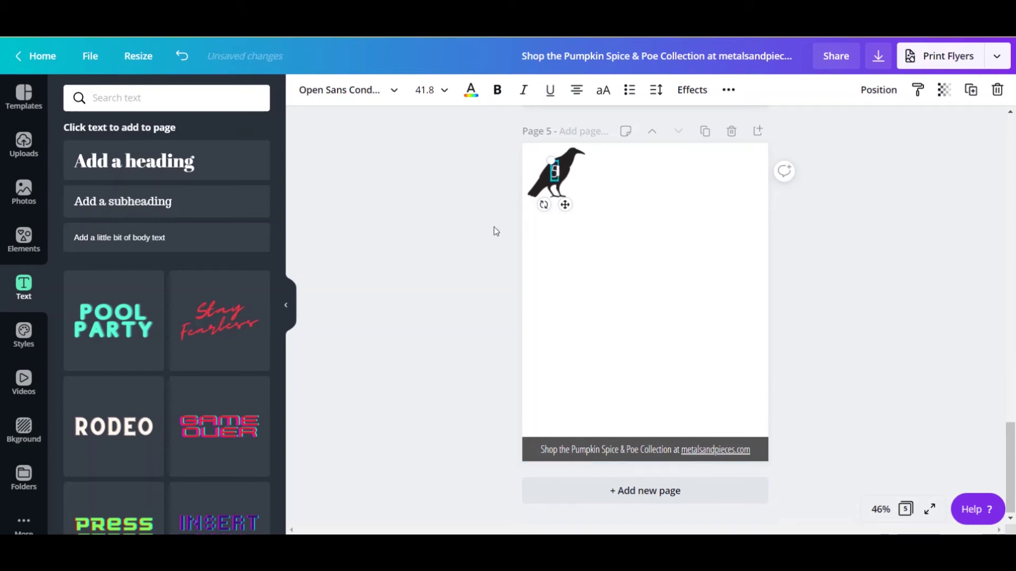
left_click(495, 231)
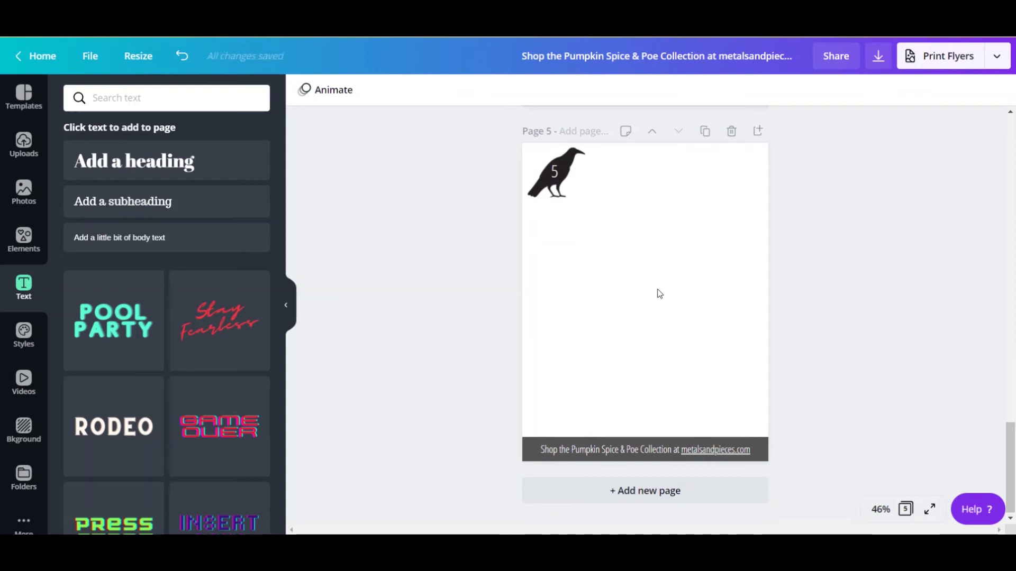
scroll(643, 270, "up", 10)
scroll(649, 256, "down", 5)
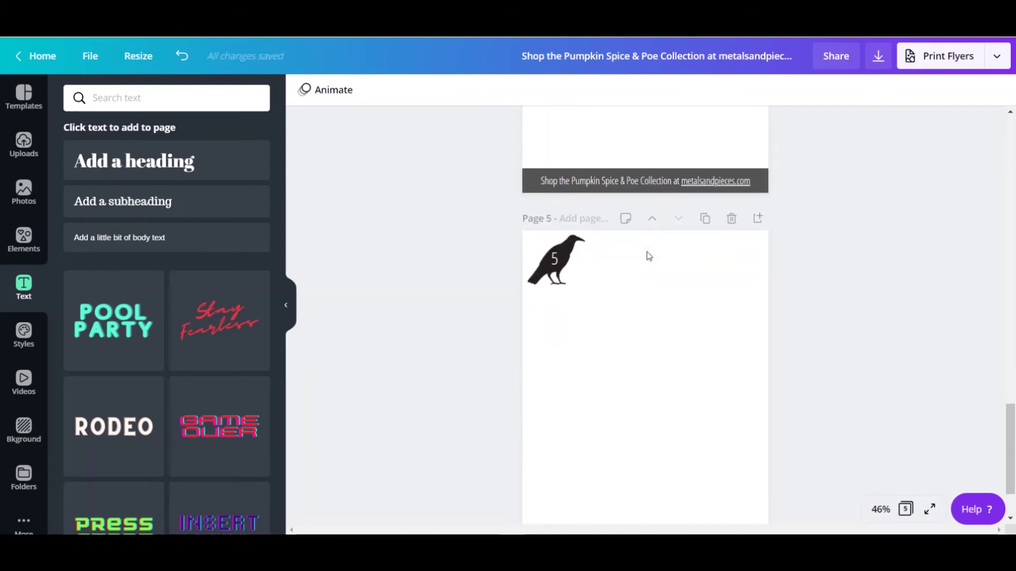
scroll(650, 256, "up", 8)
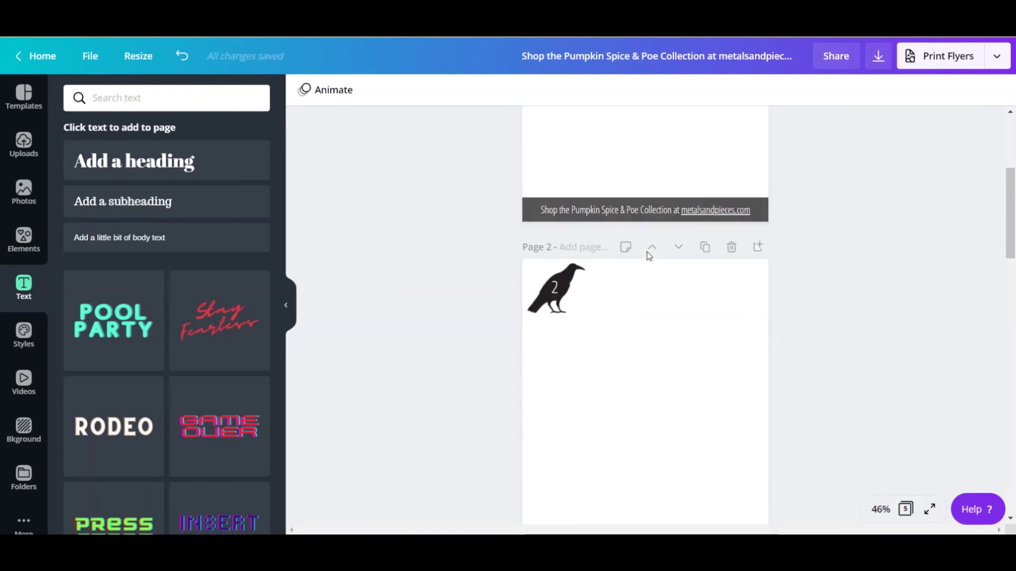
scroll(649, 256, "up", 3)
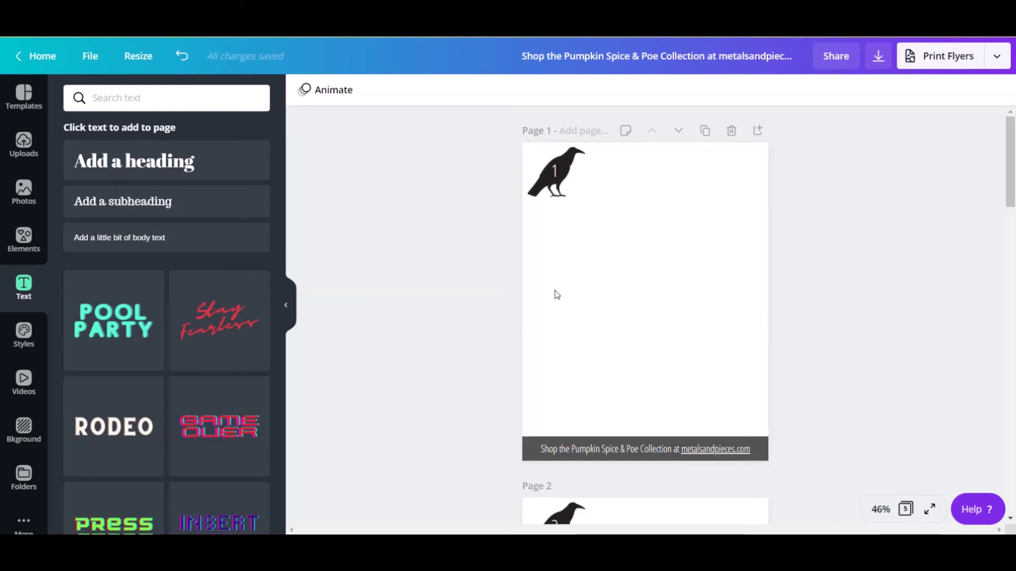
scroll(568, 298, "down", 10)
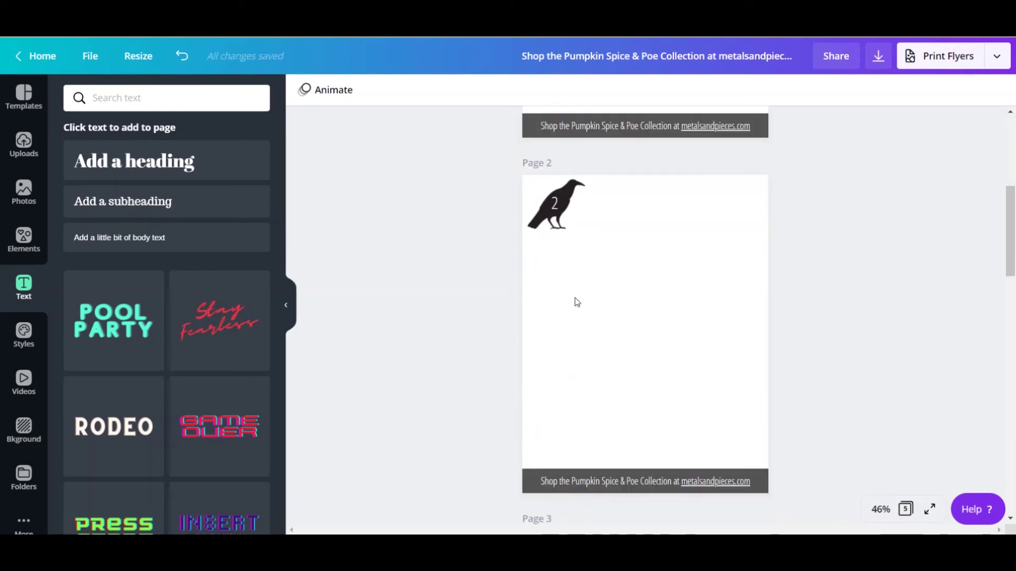
scroll(576, 302, "down", 15)
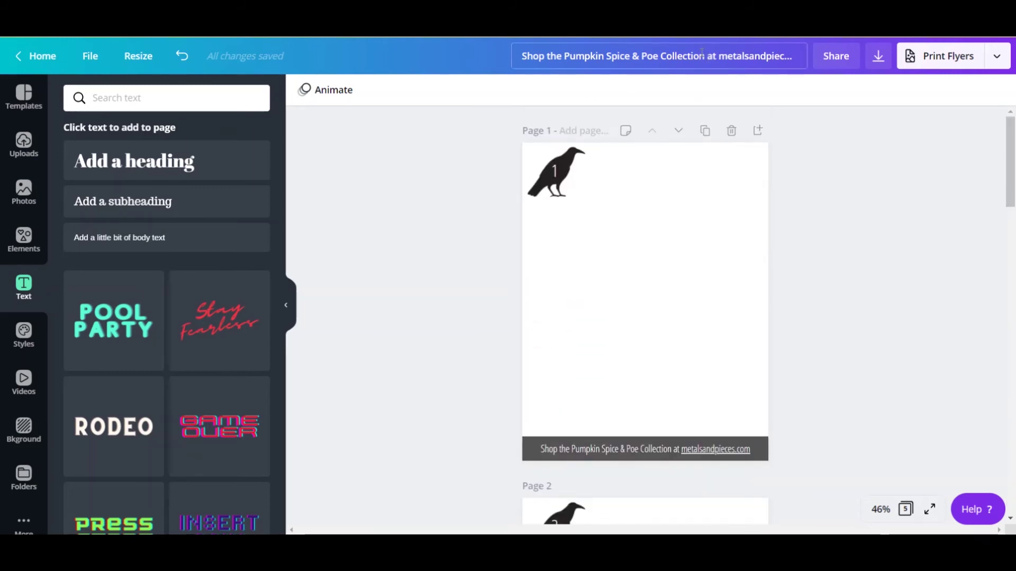
Retitle the design 'fall lookbook template' in the top bar
left_click(701, 55)
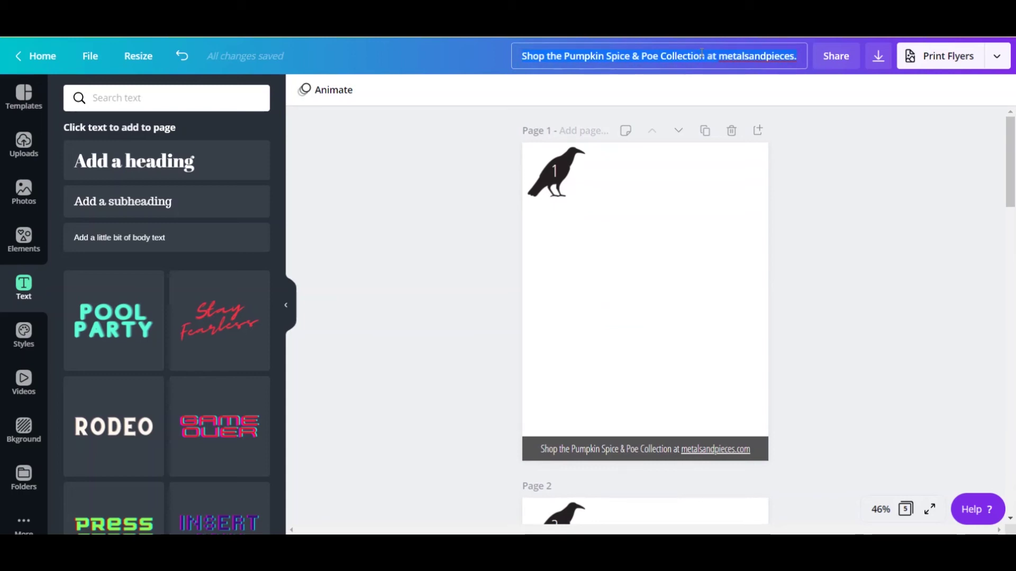
type("fall lo")
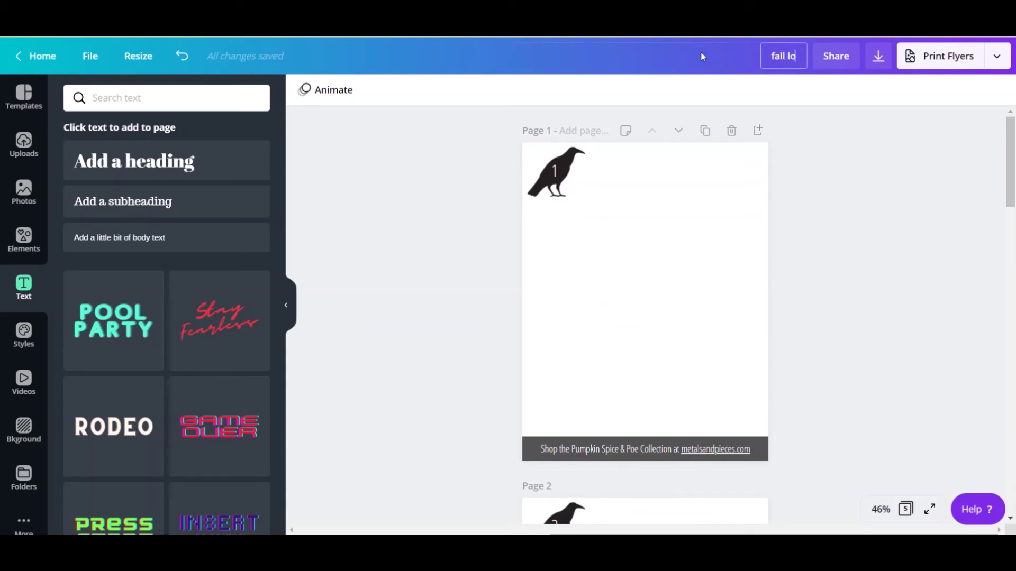
type("okbook template")
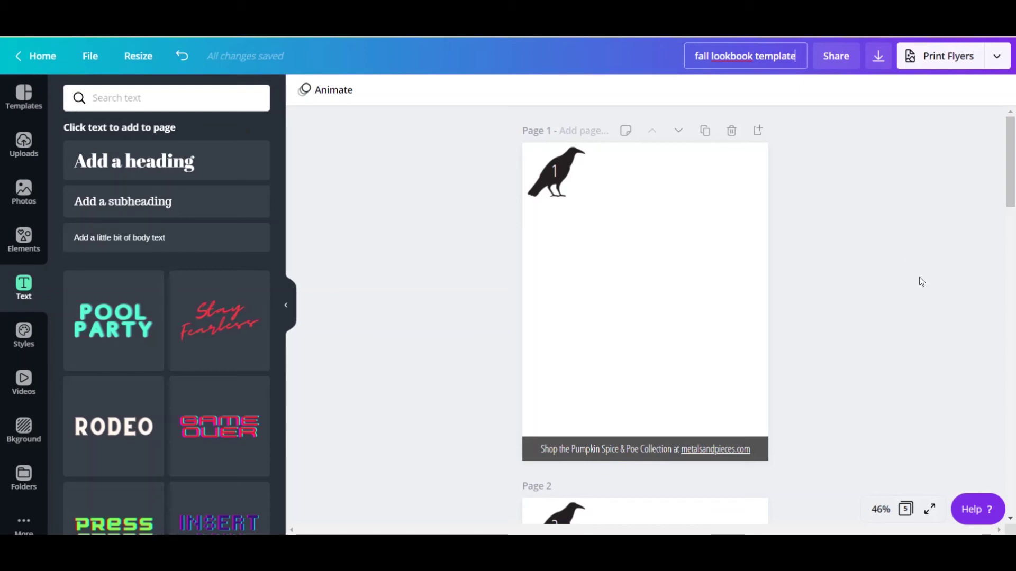
left_click(782, 57)
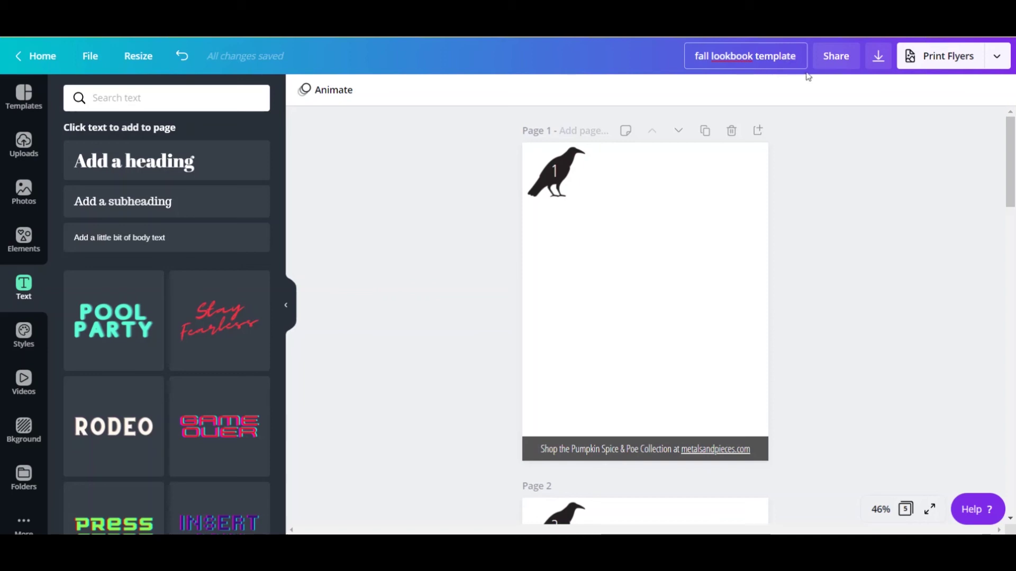
left_click(876, 196)
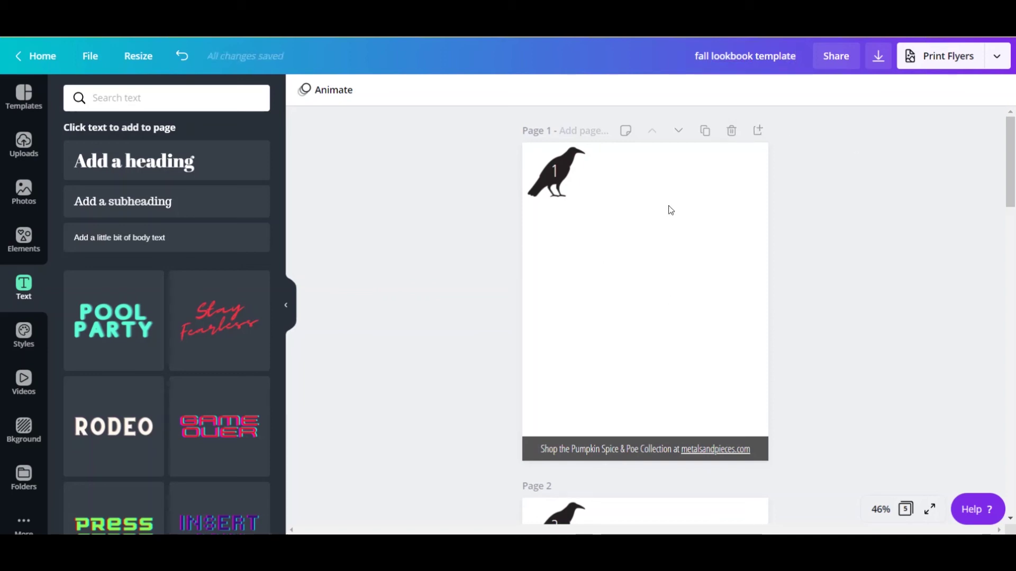
Go to the Canva home page and show All your designs, dismissing a design's options menu
left_click(43, 55)
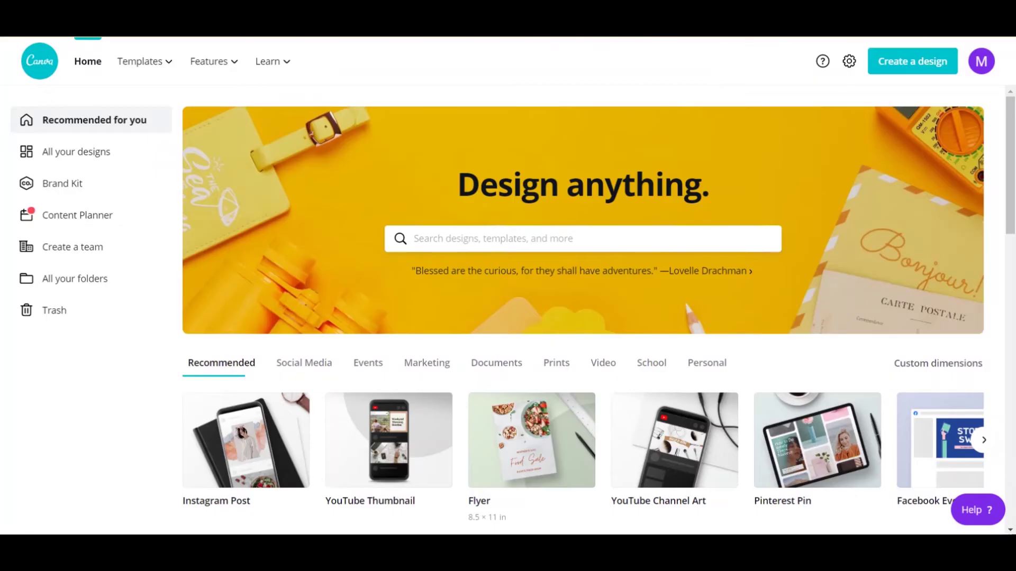
left_click(62, 152)
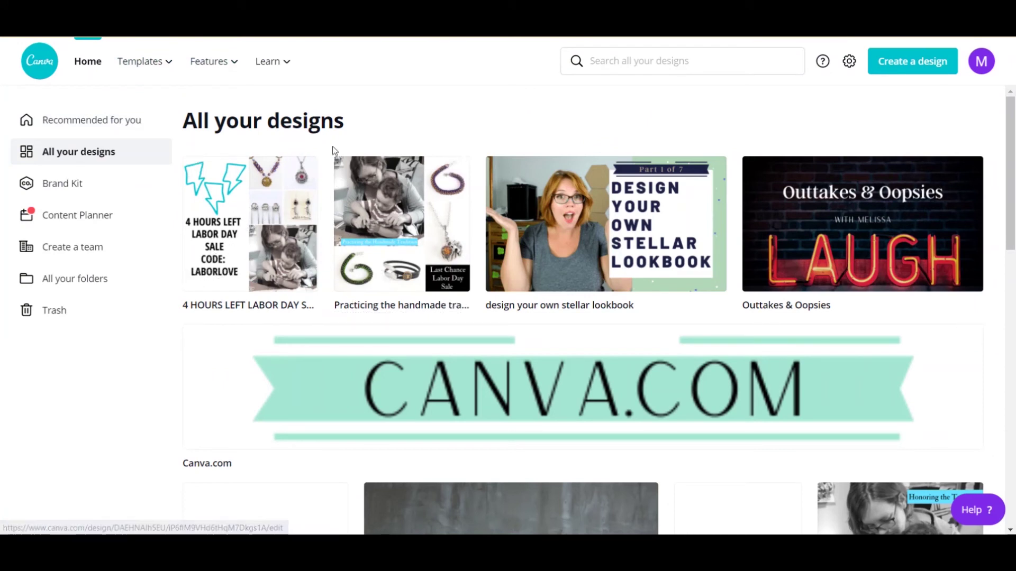
left_click(303, 172)
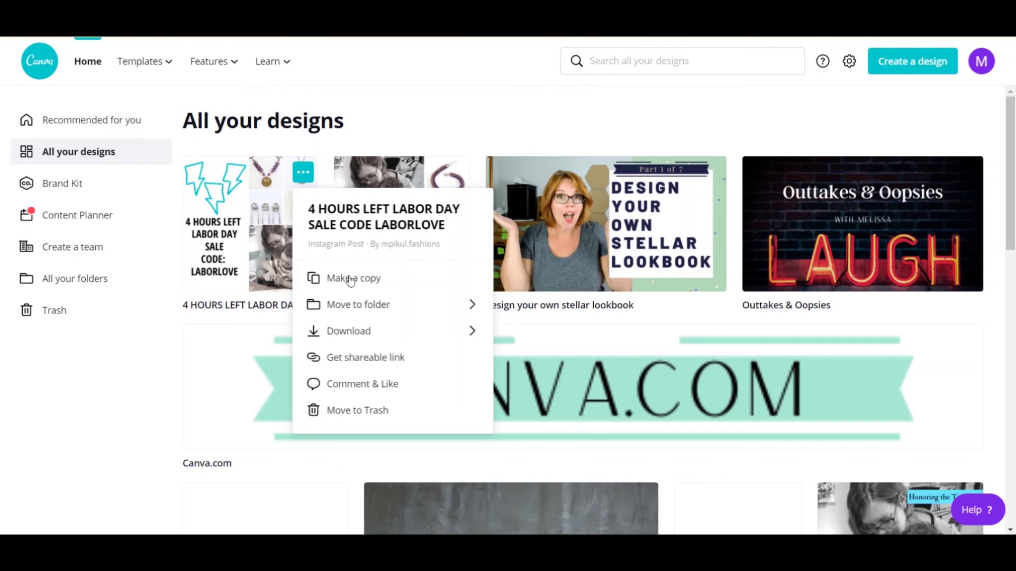
left_click(431, 99)
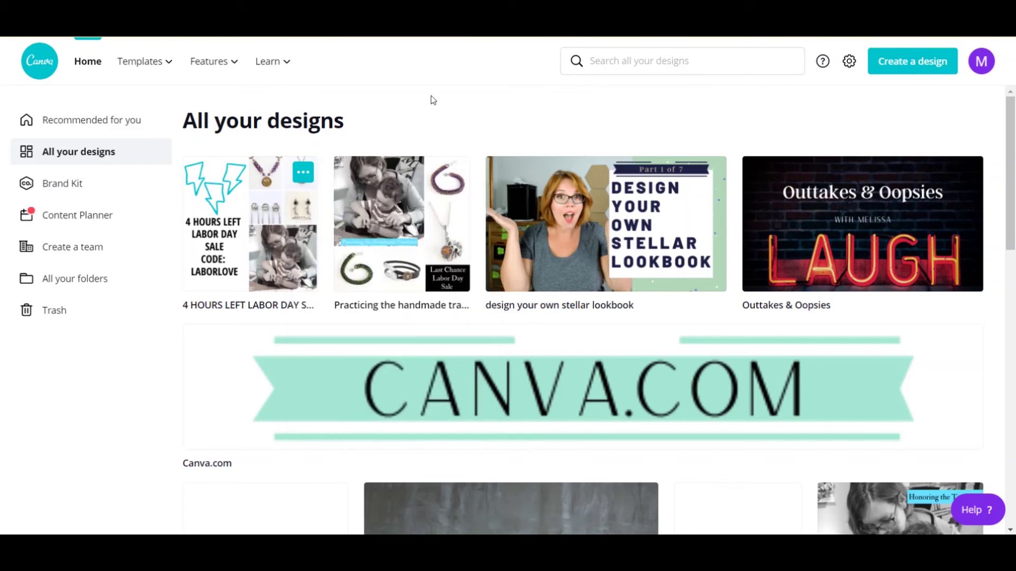